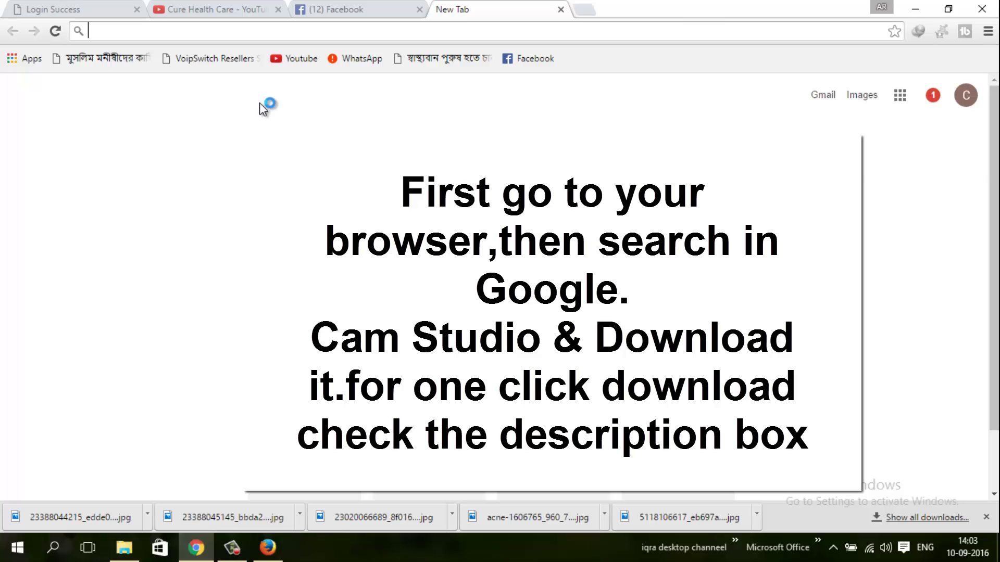
Search Google for camstudio and open the official camstudio.org website
{"action": "type", "text": "cams"}
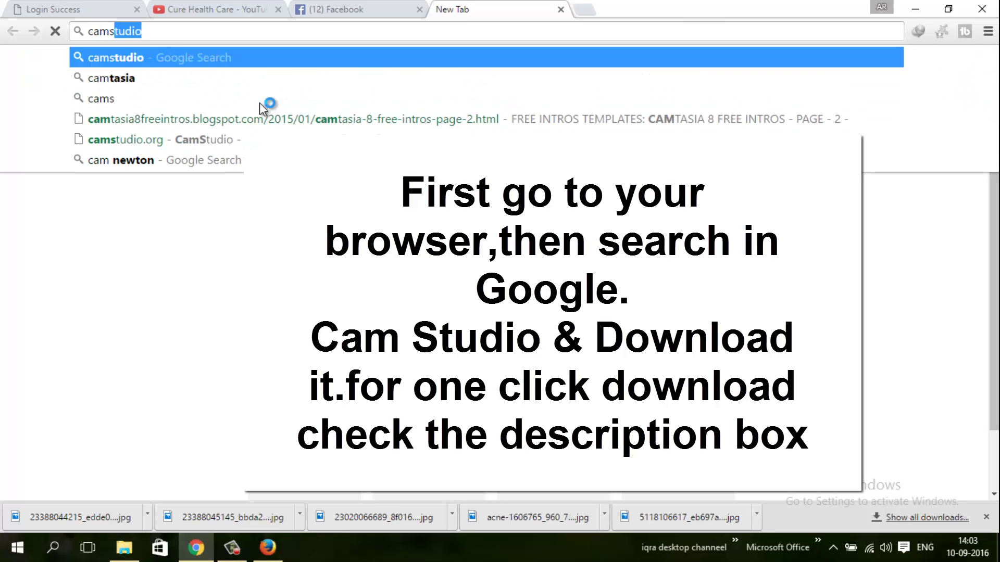
{"action": "key", "text": "Down"}
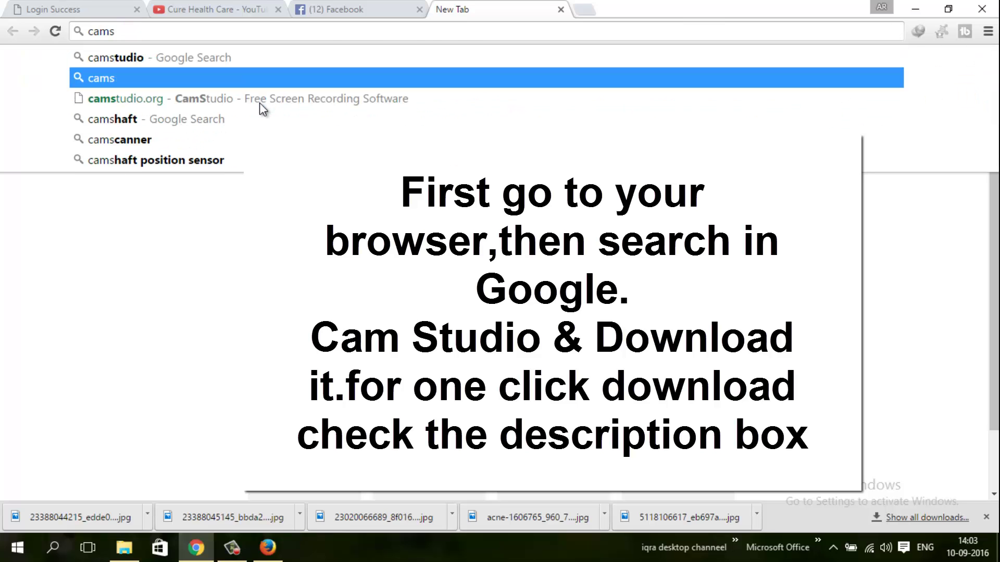
{"action": "key", "text": "Up"}
{"action": "key", "text": "Return"}
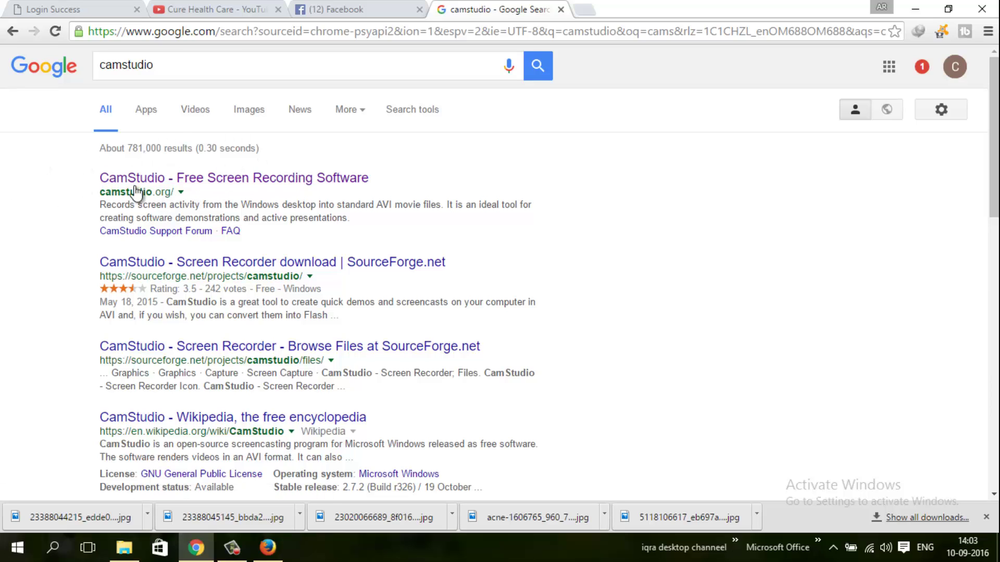
{"action": "left_click", "coordinate": [225, 178]}
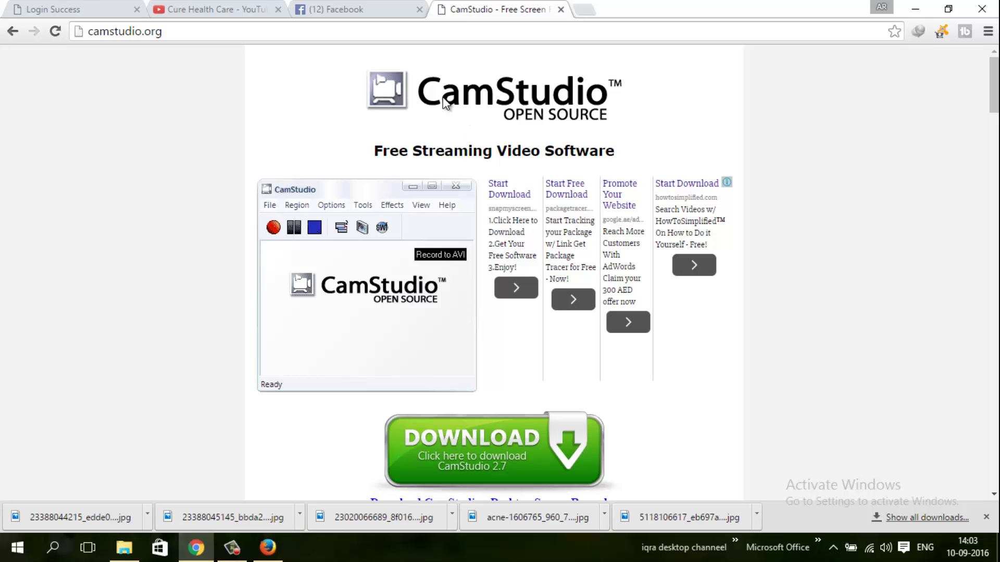
Download CamStudio 2.7 from its website, closing the advertisement page and overwriting the existing duplicate camstudio.exe
{"action": "scroll", "coordinate": [480, 245], "scroll_direction": "down", "scroll_amount": 1}
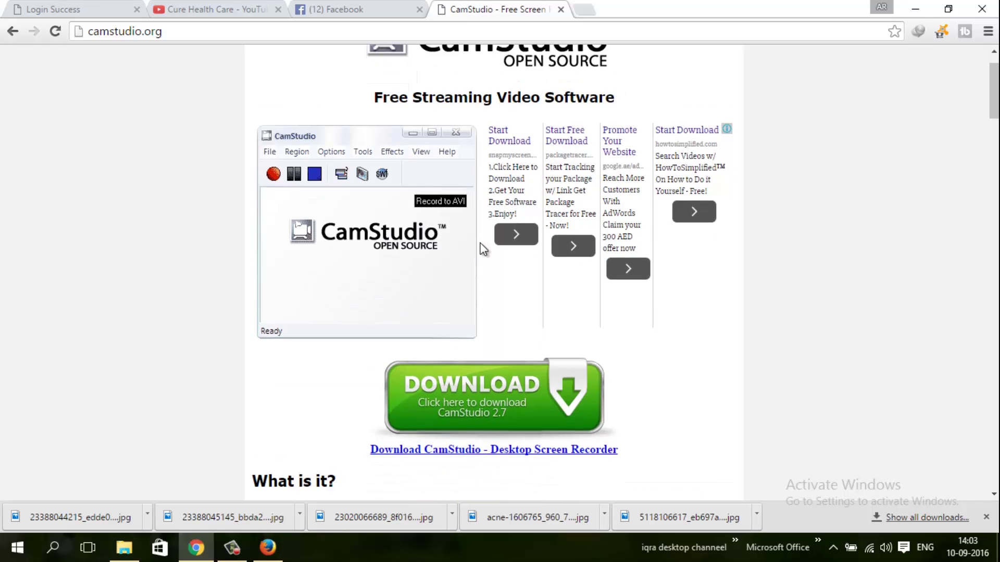
{"action": "scroll", "coordinate": [411, 151], "scroll_direction": "up", "scroll_amount": 1}
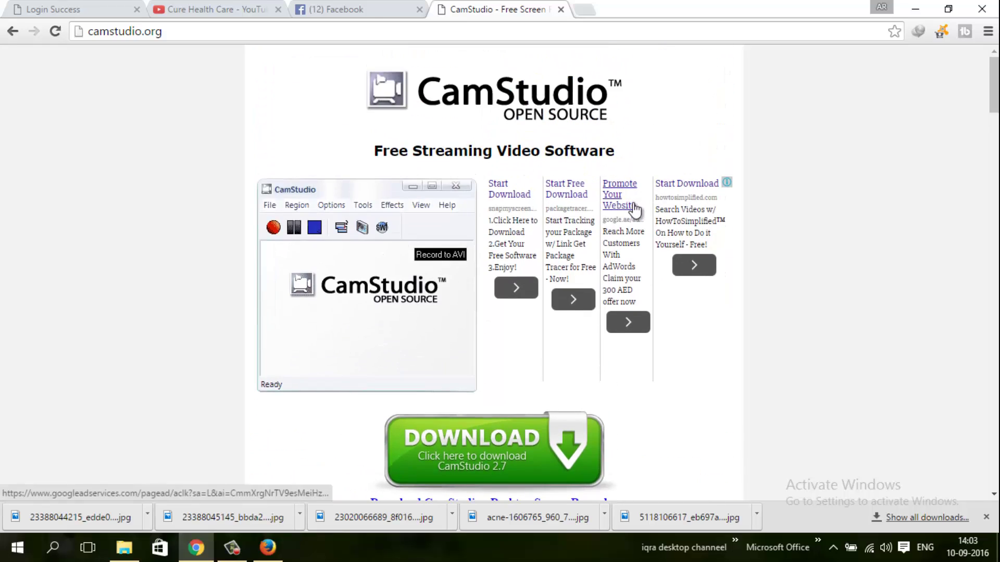
{"action": "scroll", "coordinate": [525, 136], "scroll_direction": "down", "scroll_amount": 1}
{"action": "scroll", "coordinate": [495, 342], "scroll_direction": "down", "scroll_amount": 3}
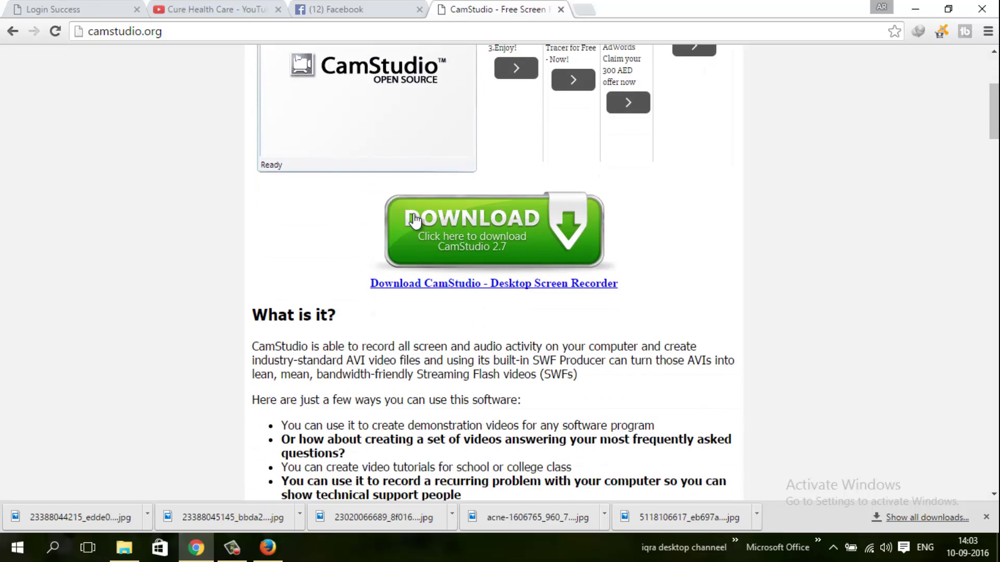
{"action": "left_click", "coordinate": [471, 245]}
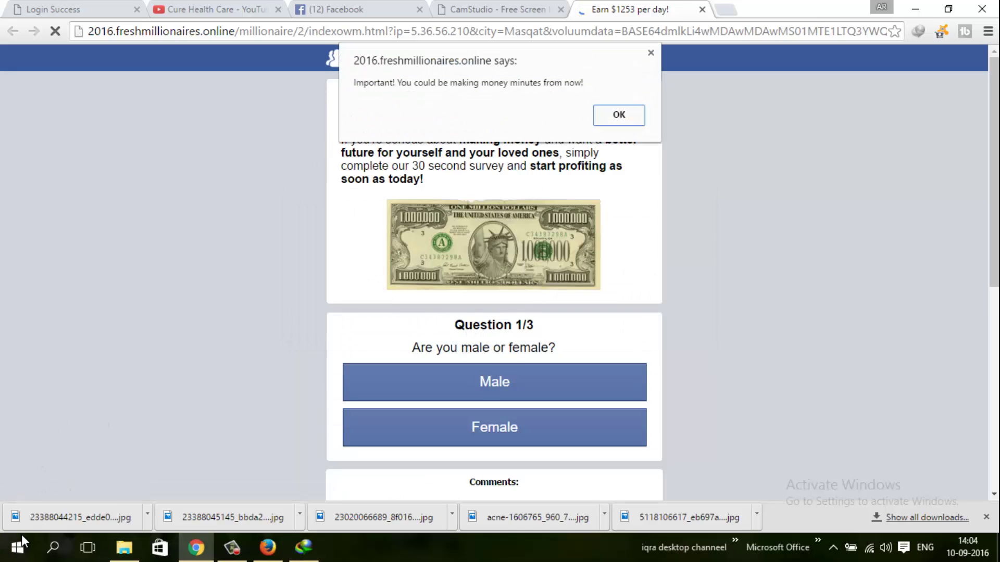
{"action": "key", "text": "ctrl+w"}
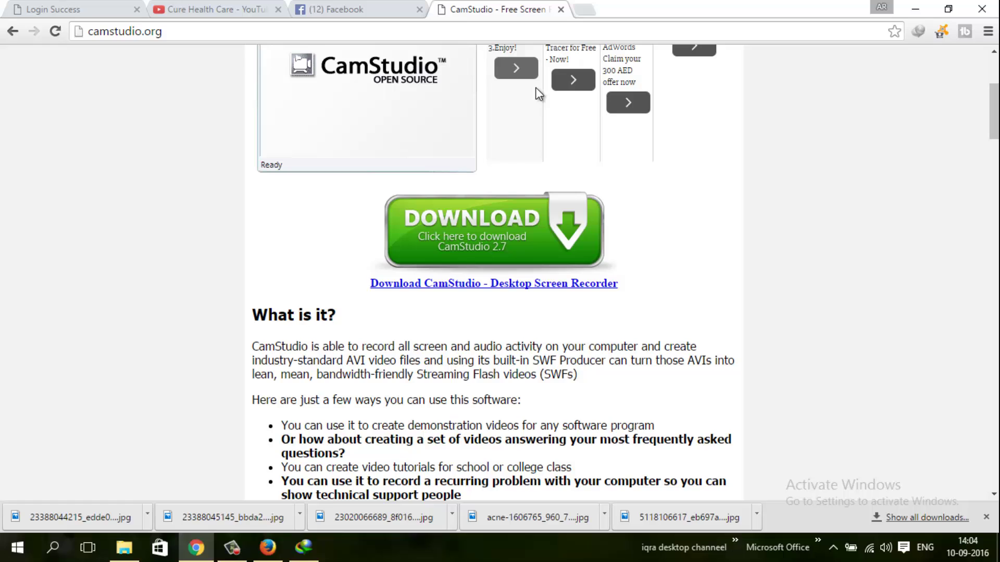
{"action": "left_click", "coordinate": [508, 246]}
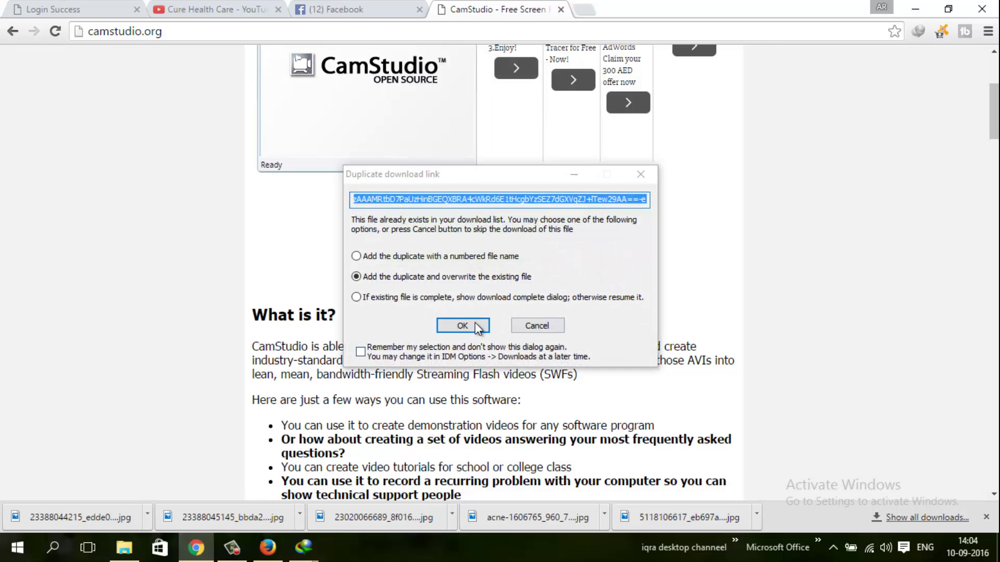
{"action": "left_click", "coordinate": [460, 325]}
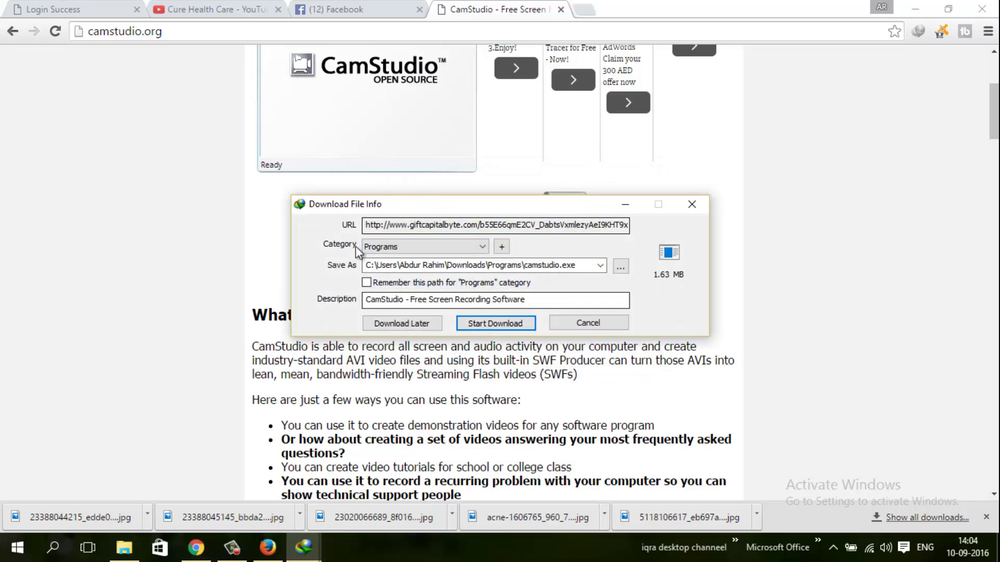
{"action": "left_click", "coordinate": [490, 324]}
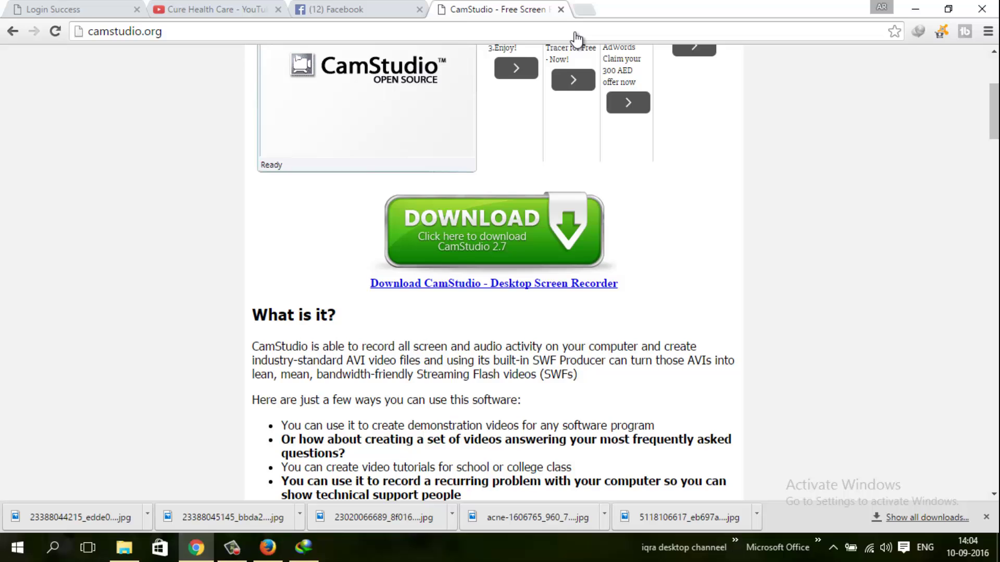
Close the CamStudio website and minimize the browser to show the desktop
{"action": "left_click", "coordinate": [560, 10]}
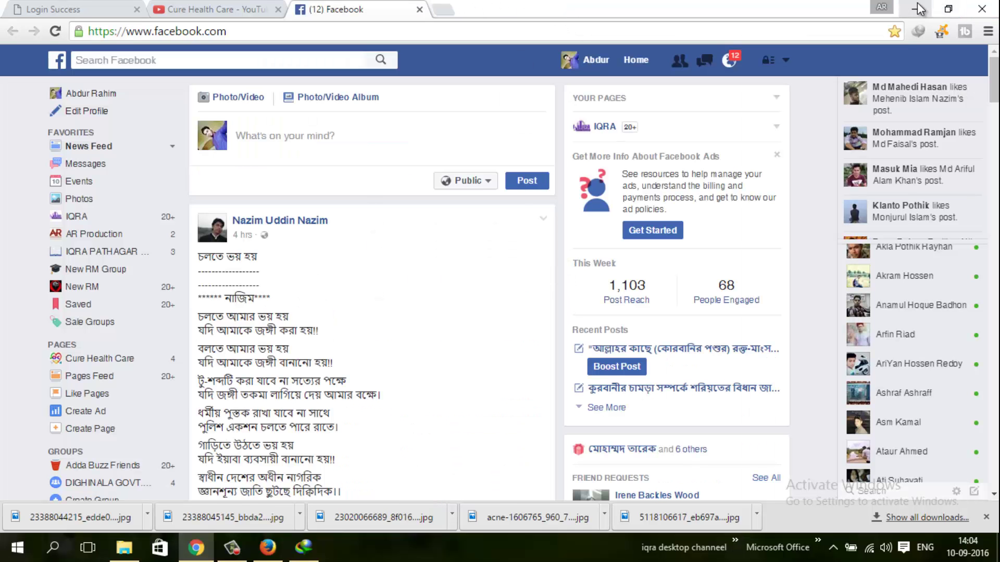
{"action": "left_click", "coordinate": [972, 7]}
{"action": "right_click", "coordinate": [535, 70]}
{"action": "left_click", "coordinate": [573, 109]}
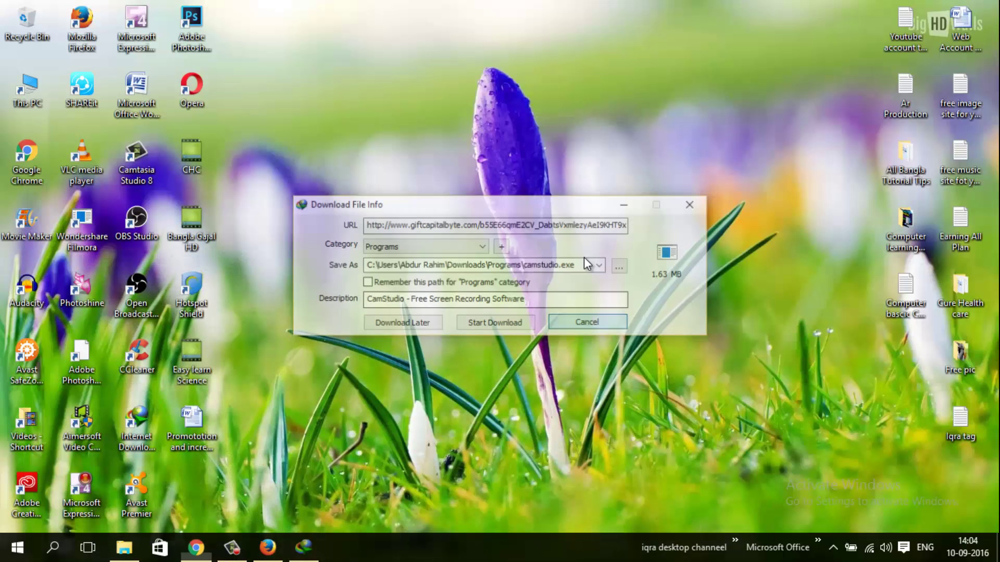
{"action": "right_click", "coordinate": [484, 57]}
{"action": "left_click", "coordinate": [526, 101]}
{"action": "right_click", "coordinate": [405, 58]}
{"action": "left_click", "coordinate": [475, 103]}
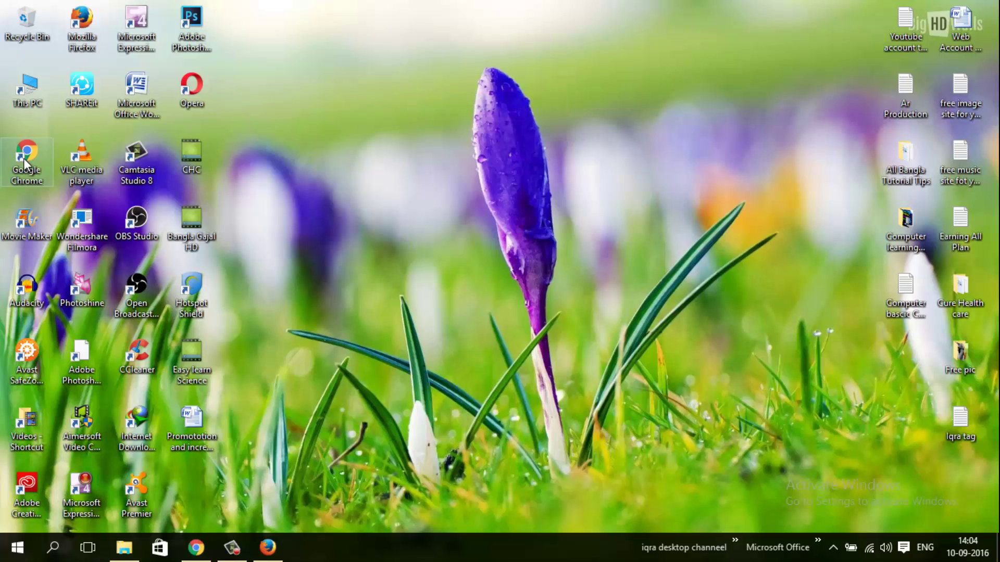
Run the camstudio installer from the Programs folder inside Downloads and minimize the folder window
{"action": "double_click", "coordinate": [20, 85]}
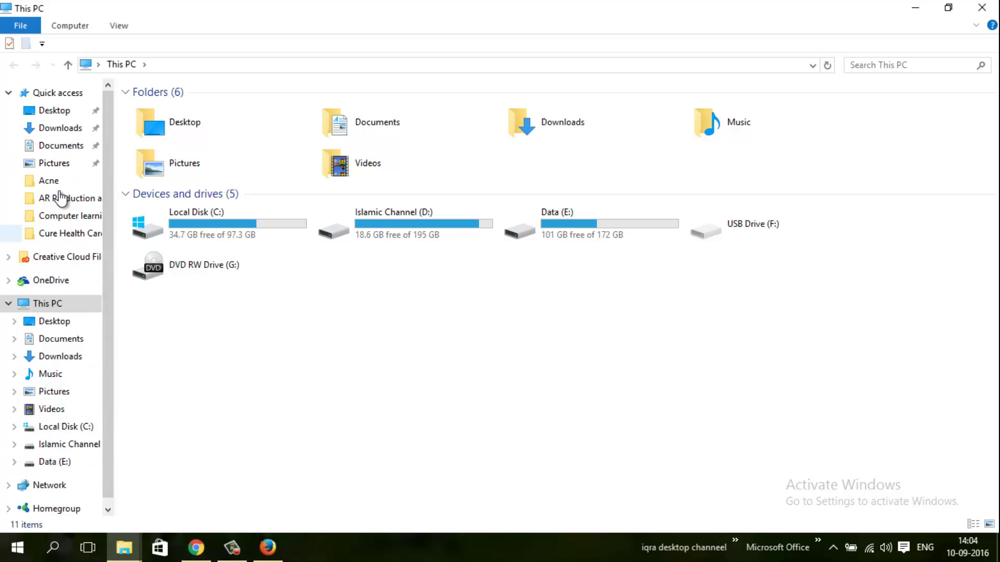
{"action": "scroll", "coordinate": [60, 291], "scroll_direction": "down", "scroll_amount": 1}
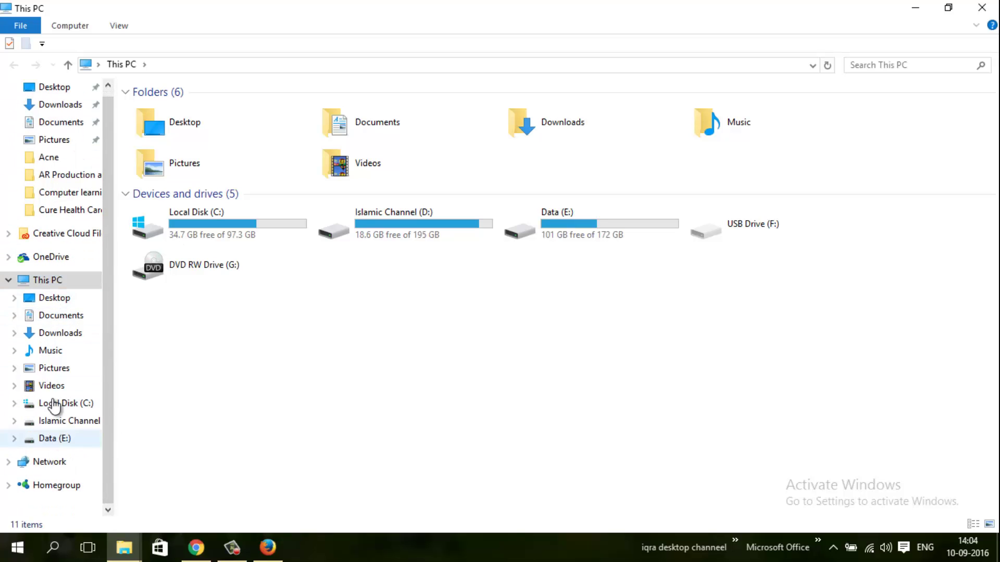
{"action": "scroll", "coordinate": [58, 251], "scroll_direction": "up", "scroll_amount": 1}
{"action": "left_click", "coordinate": [69, 130]}
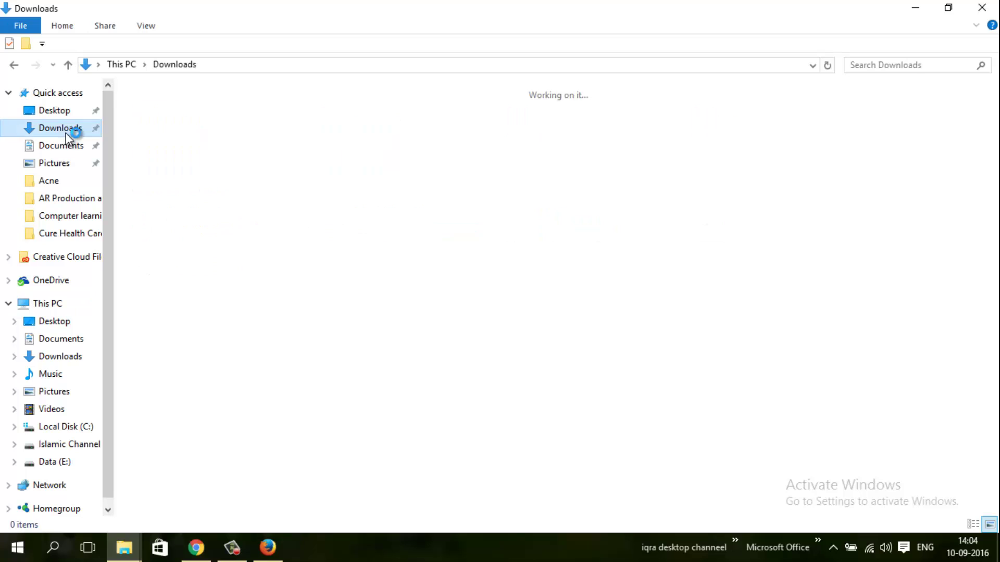
{"action": "double_click", "coordinate": [485, 111]}
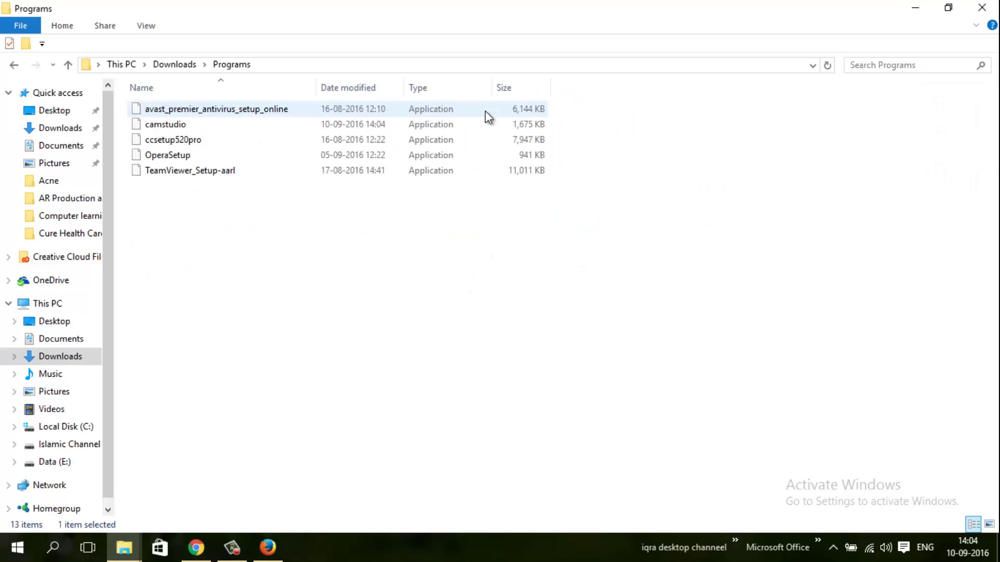
{"action": "double_click", "coordinate": [189, 127]}
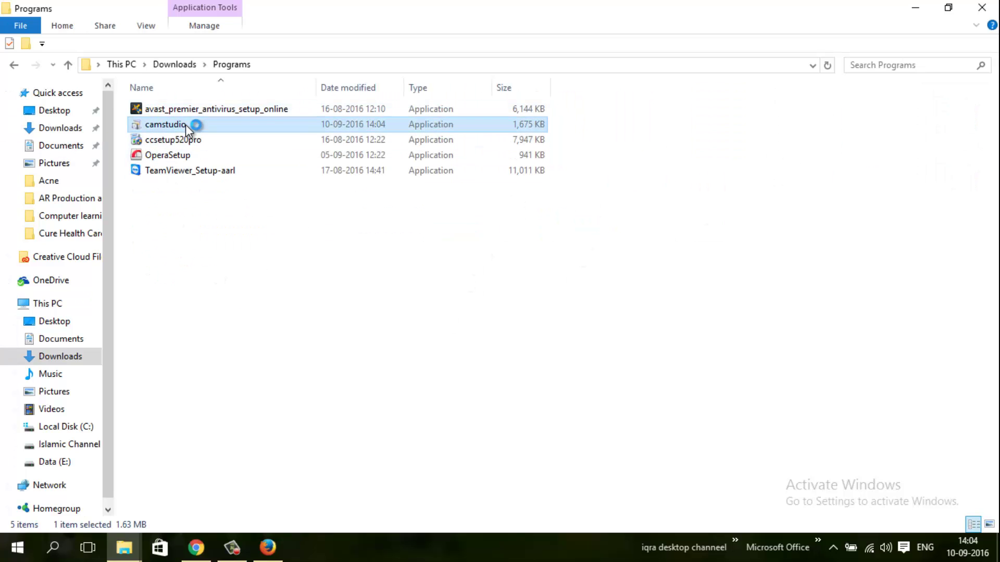
{"action": "left_click", "coordinate": [909, 9]}
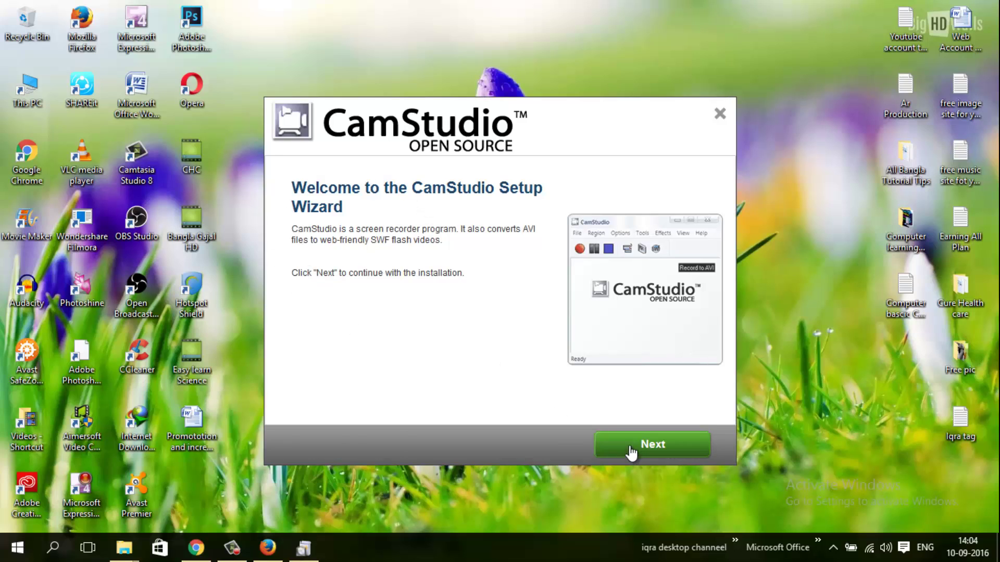
Install CamStudio, accepting the license agreement and the ByteFence offer, and launch the application on exit
{"action": "left_click", "coordinate": [631, 452]}
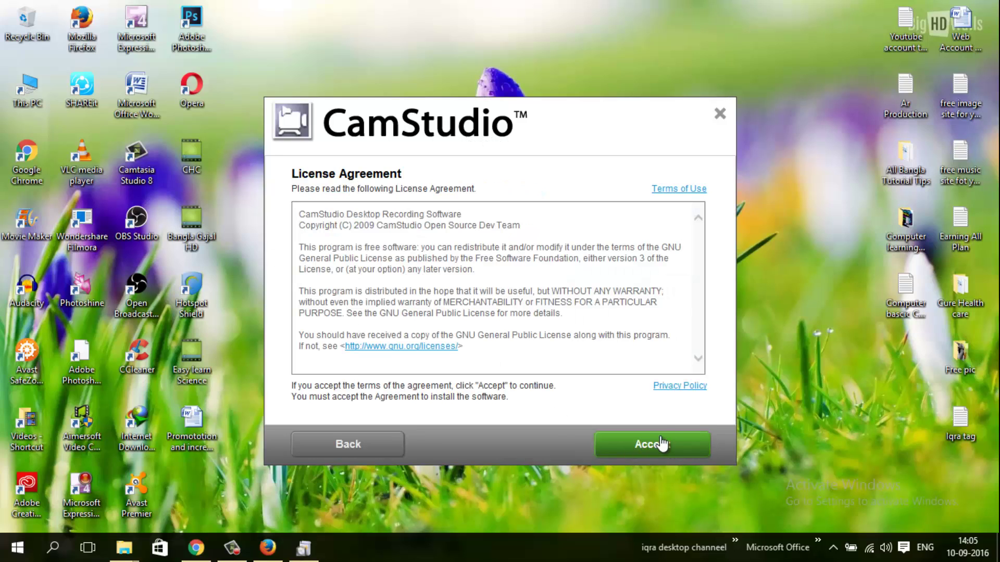
{"action": "left_click", "coordinate": [661, 445]}
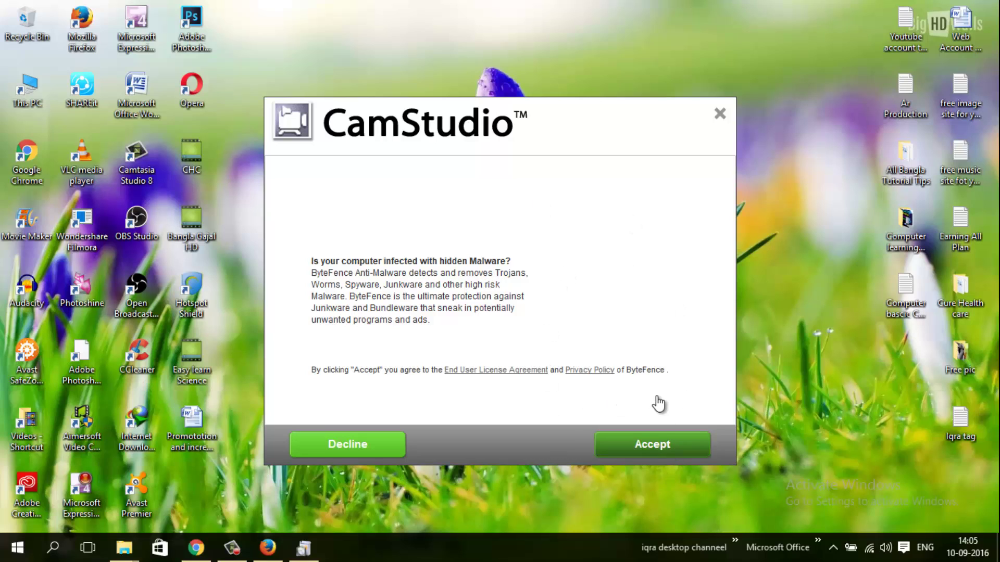
{"action": "left_click", "coordinate": [653, 444]}
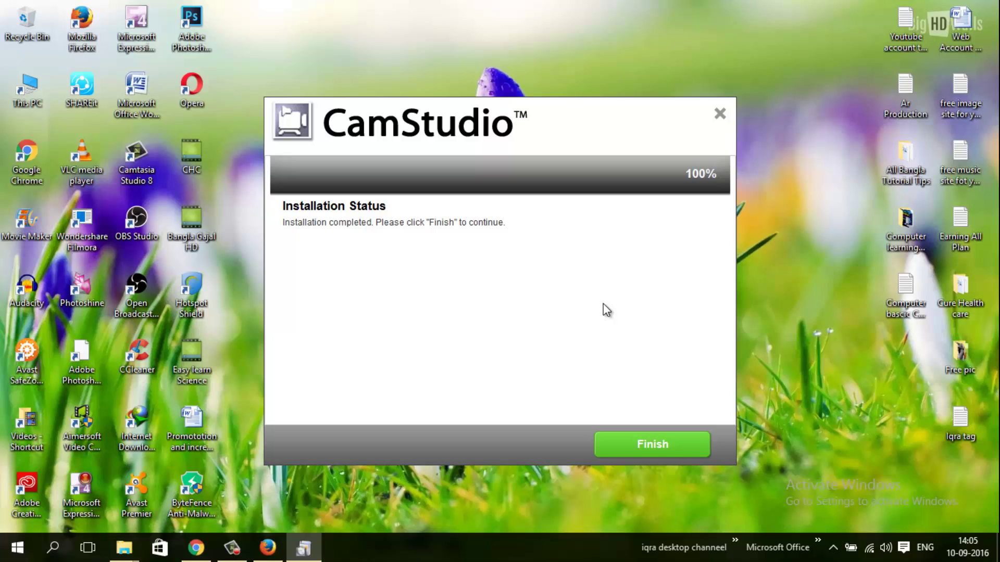
{"action": "left_click", "coordinate": [641, 449]}
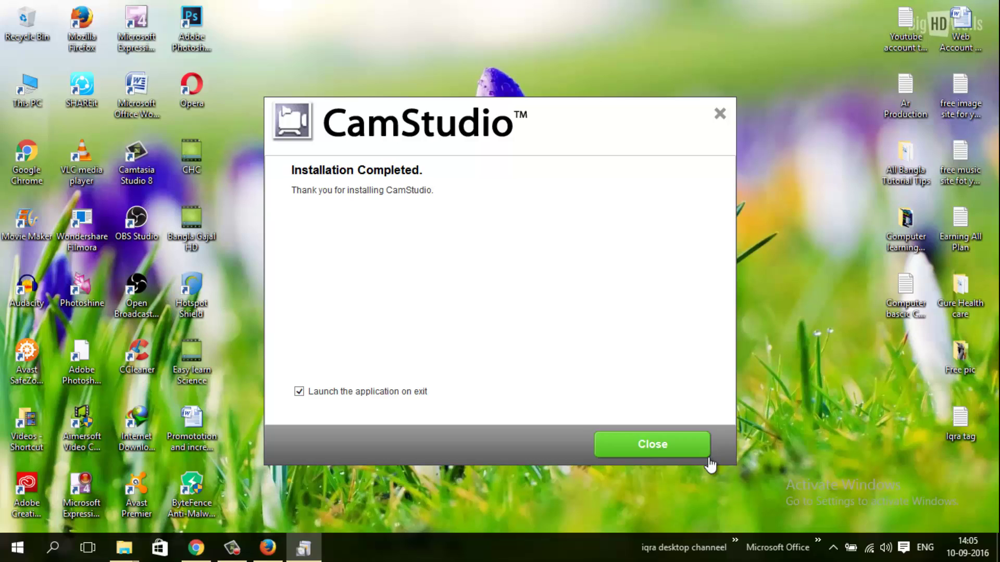
{"action": "left_click", "coordinate": [652, 445]}
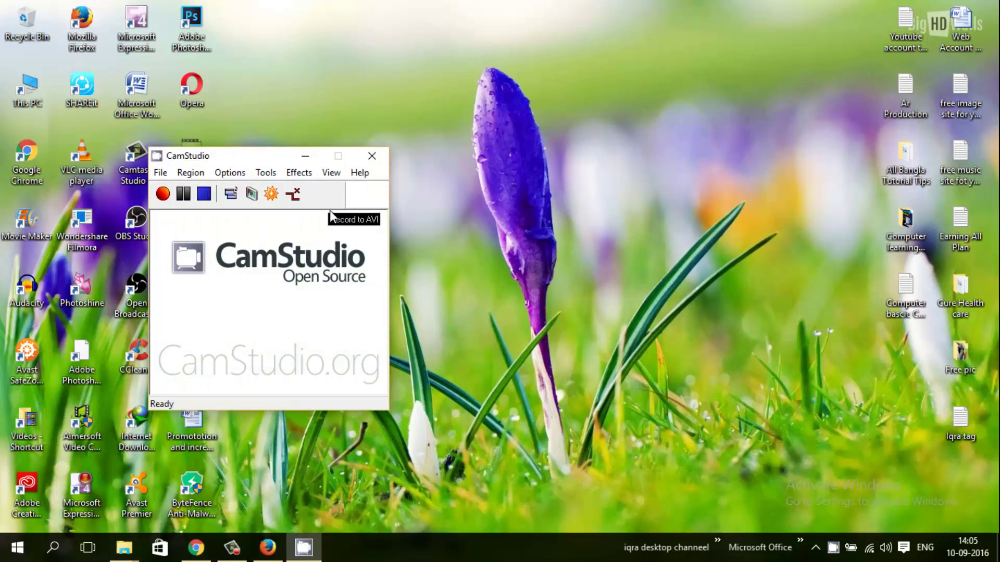
Move the CamStudio window near the top centre of the desktop and dismiss the Facebook notification
{"action": "left_click_drag", "start_coordinate": [254, 157], "coordinate": [527, 60]}
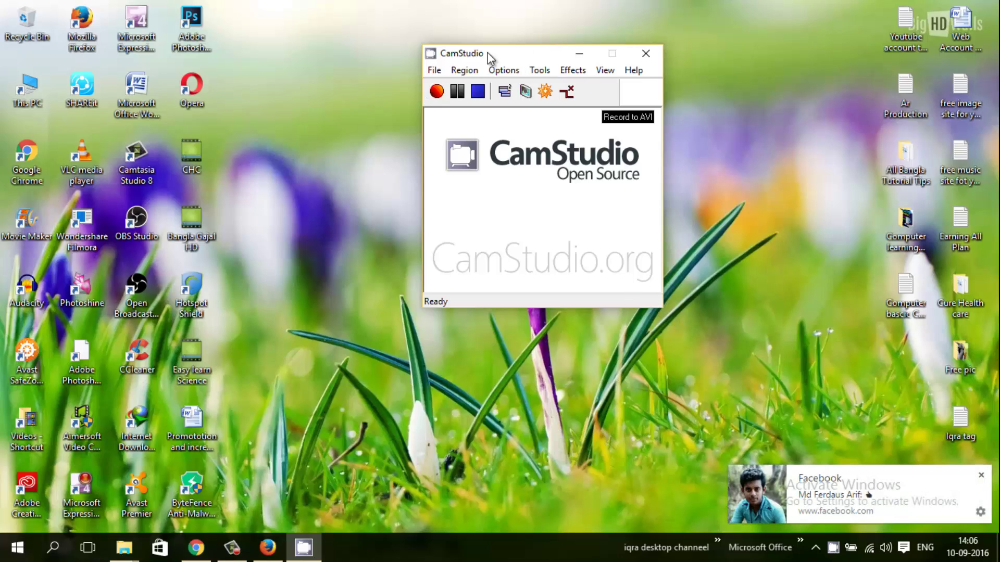
{"action": "left_click", "coordinate": [981, 475]}
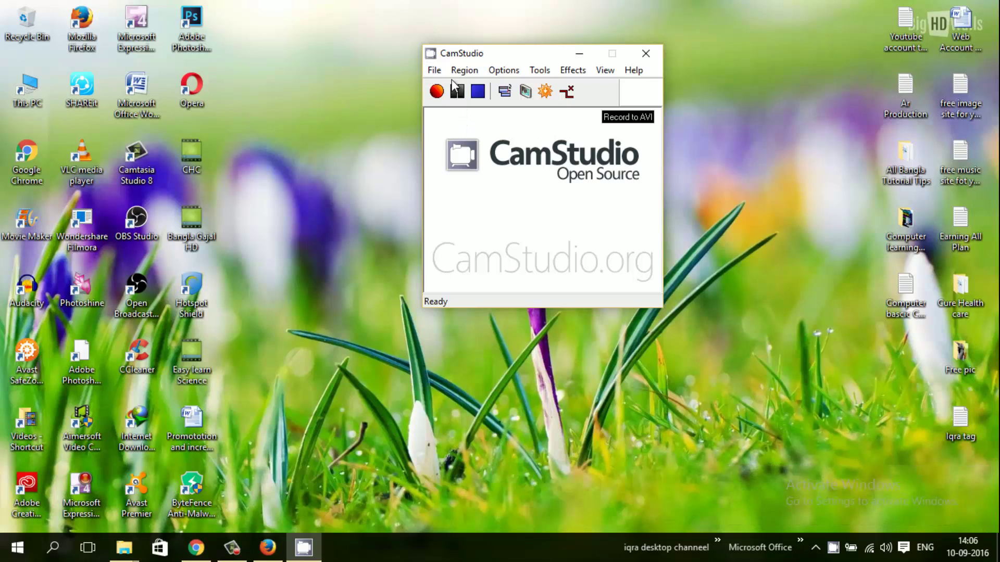
{"action": "left_click", "coordinate": [436, 71]}
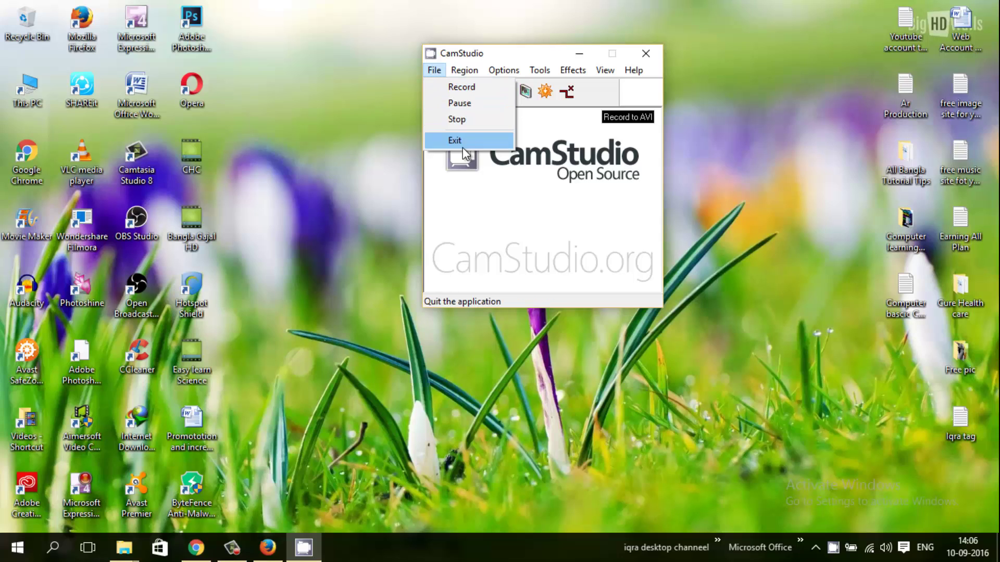
{"action": "left_click", "coordinate": [501, 55]}
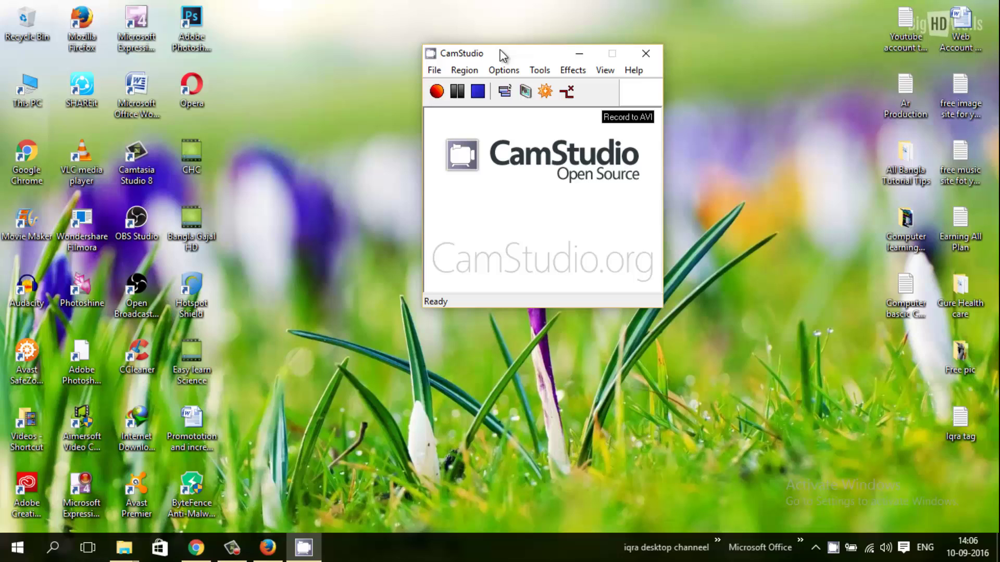
Bring up the Programs folder window and minimize it again
{"action": "left_click", "coordinate": [465, 70]}
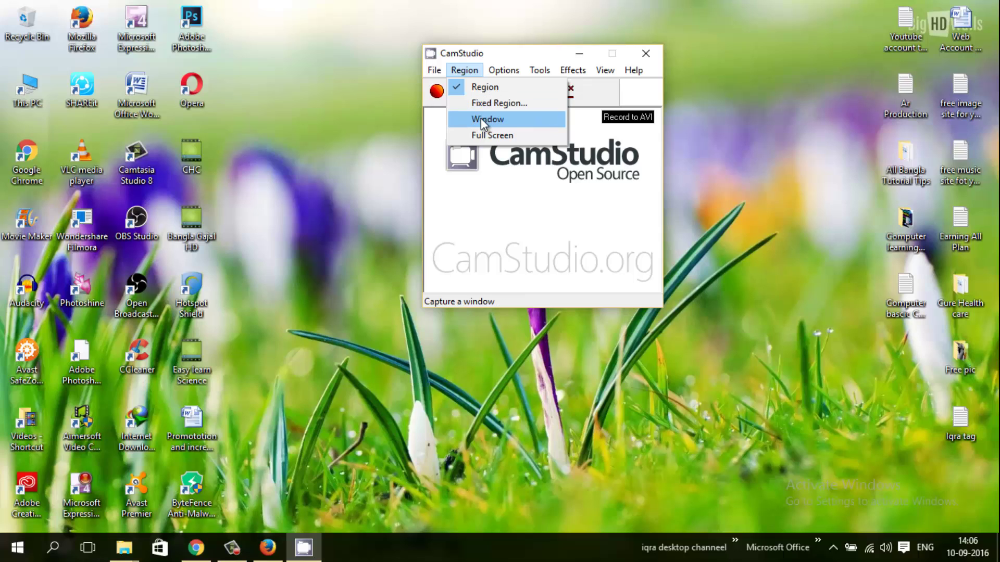
{"action": "left_click", "coordinate": [125, 552]}
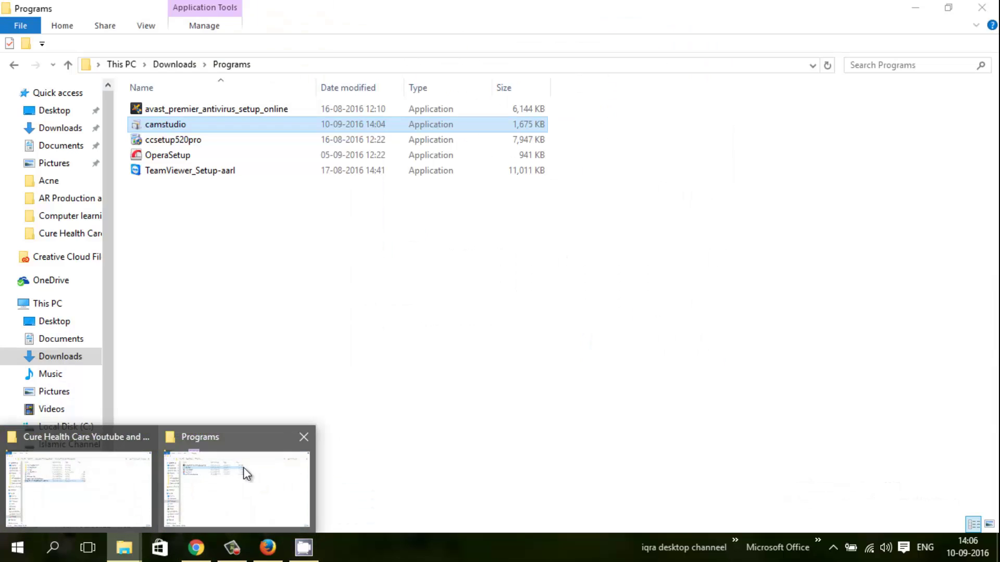
{"action": "left_click", "coordinate": [245, 472]}
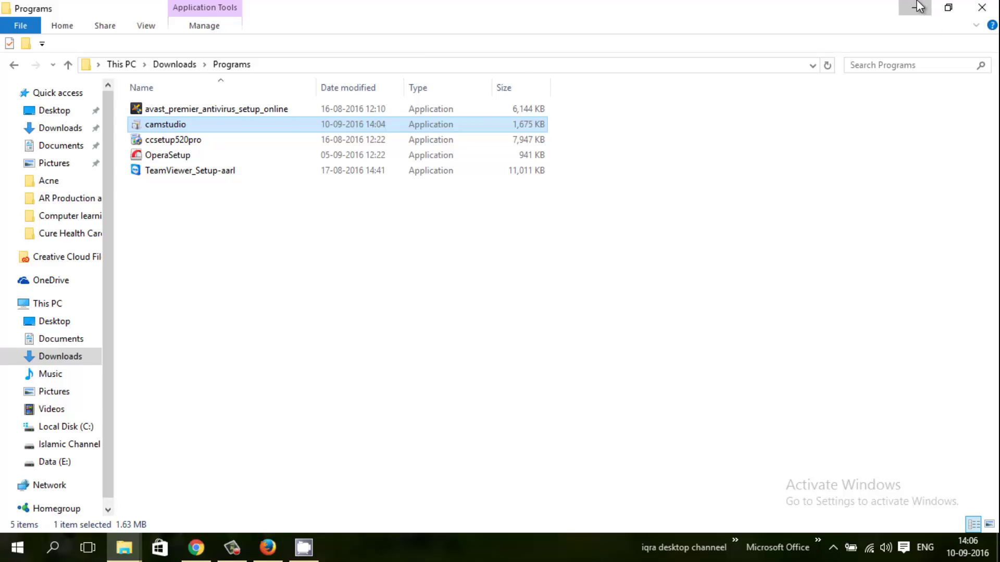
{"action": "left_click", "coordinate": [915, 7]}
Set the CamStudio capture region to Full Screen
{"action": "left_click", "coordinate": [462, 71]}
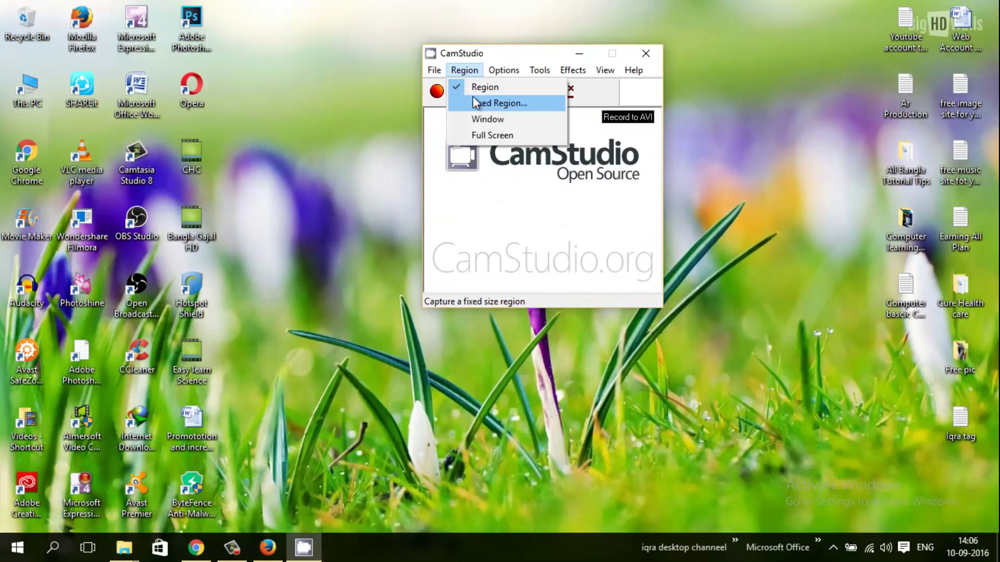
{"action": "left_click", "coordinate": [483, 135]}
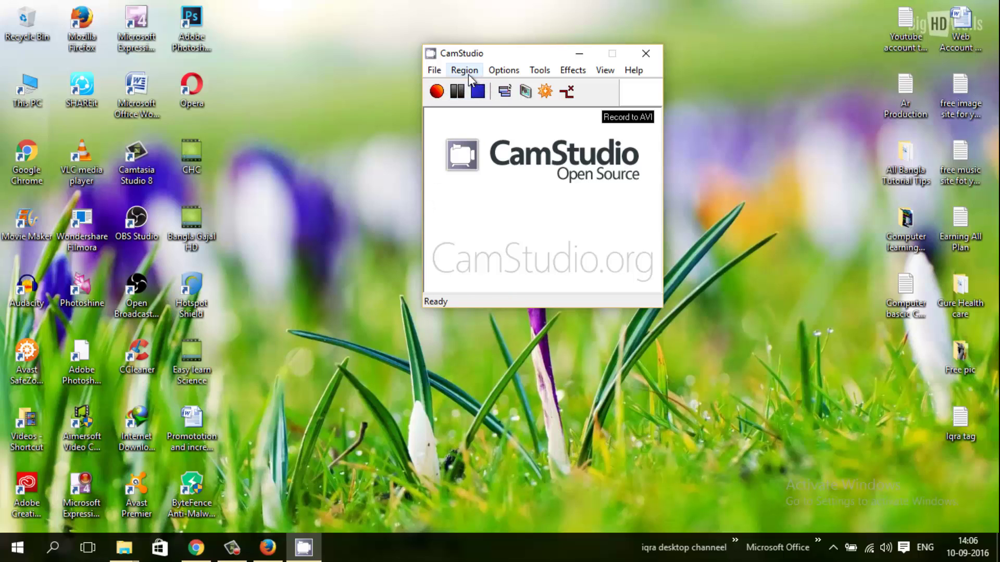
Open the video options, review the available compressors while keeping Cinepak Codec by Radius, and close the ByteFence scan window
{"action": "left_click", "coordinate": [498, 72]}
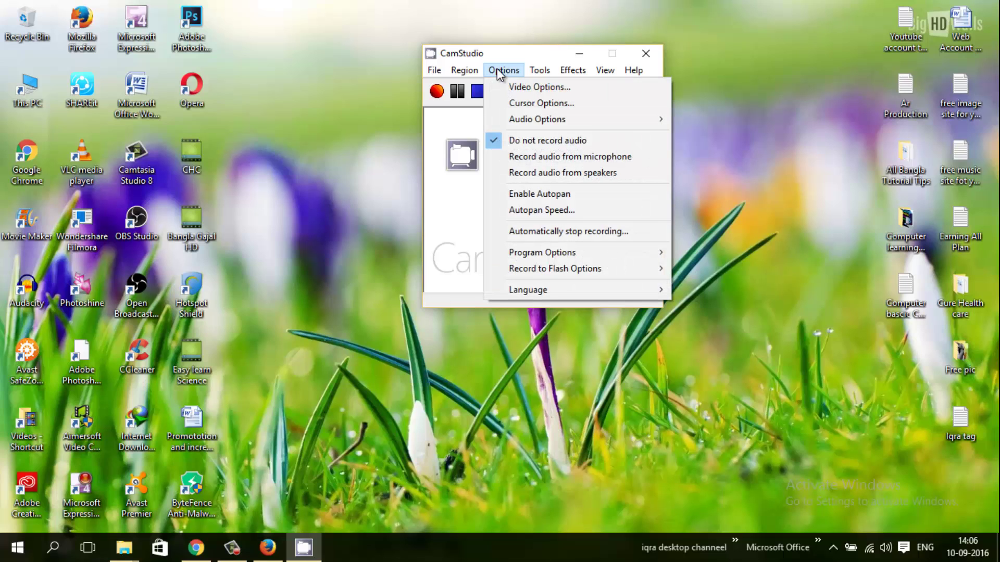
{"action": "left_click", "coordinate": [548, 86]}
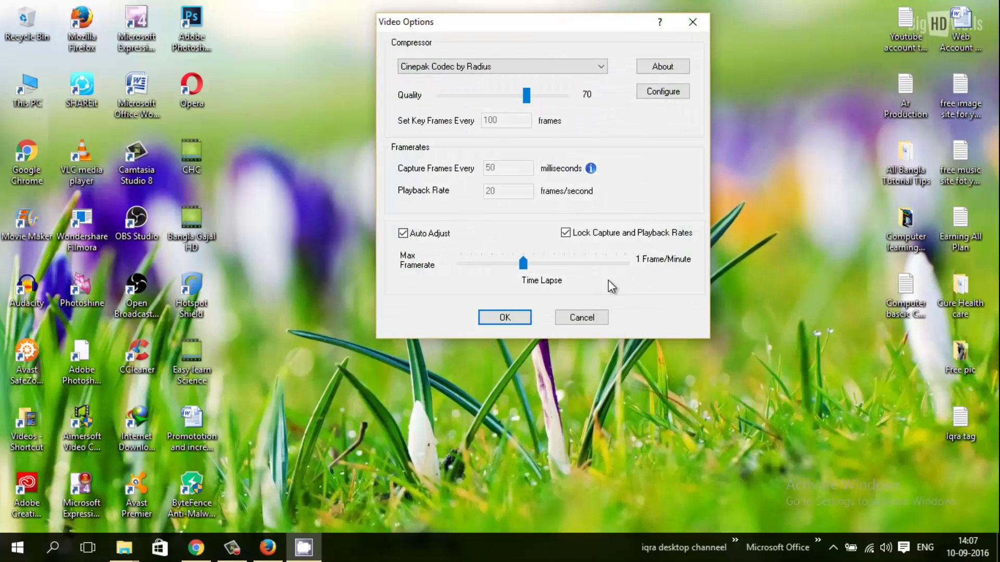
{"action": "left_click_drag", "start_coordinate": [548, 27], "coordinate": [676, 123]}
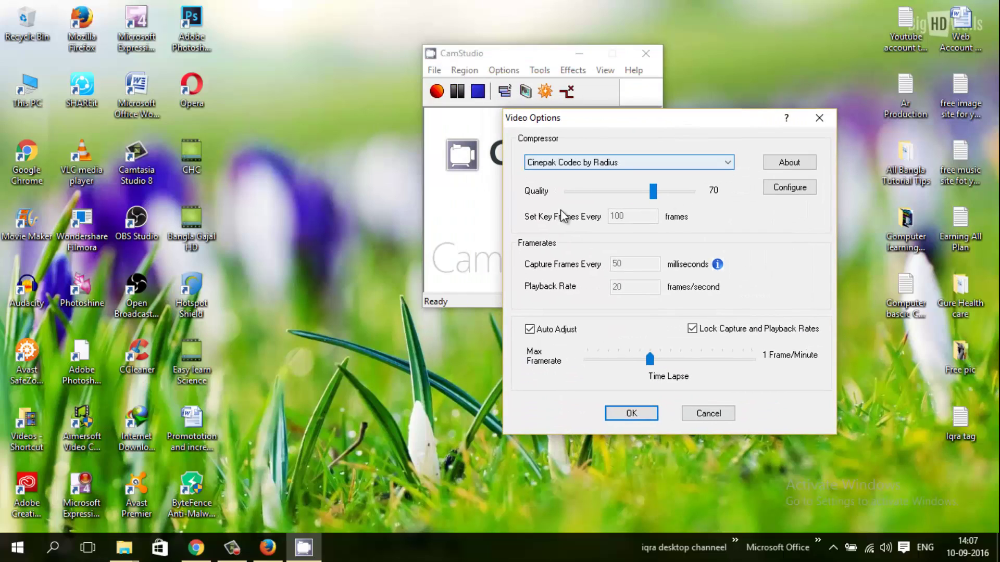
{"action": "left_click", "coordinate": [724, 165]}
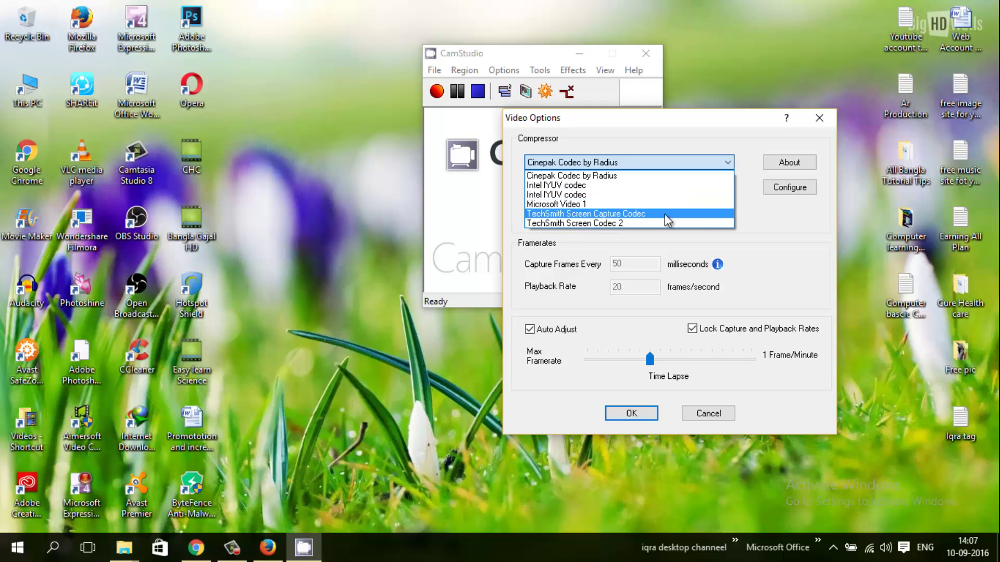
{"action": "left_click", "coordinate": [625, 162]}
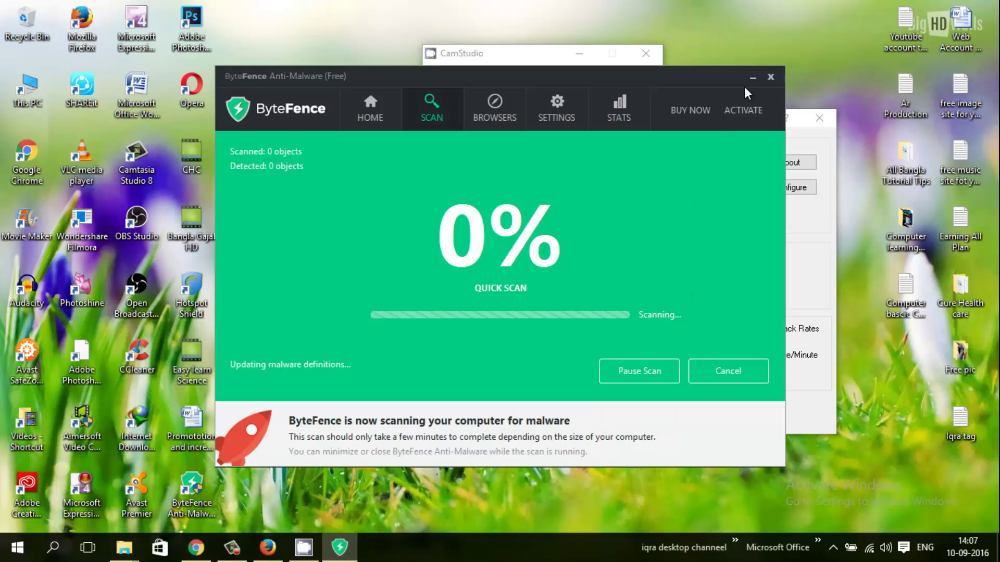
{"action": "left_click", "coordinate": [769, 78]}
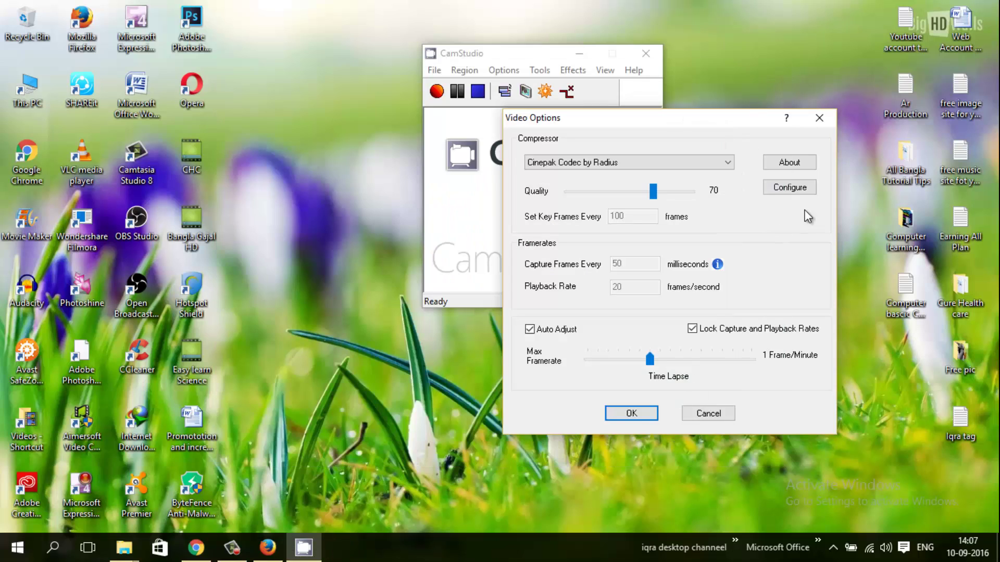
Review the Cinepak codec's configuration without changing it and accept the video options with Auto Adjust enabled
{"action": "left_click", "coordinate": [798, 188]}
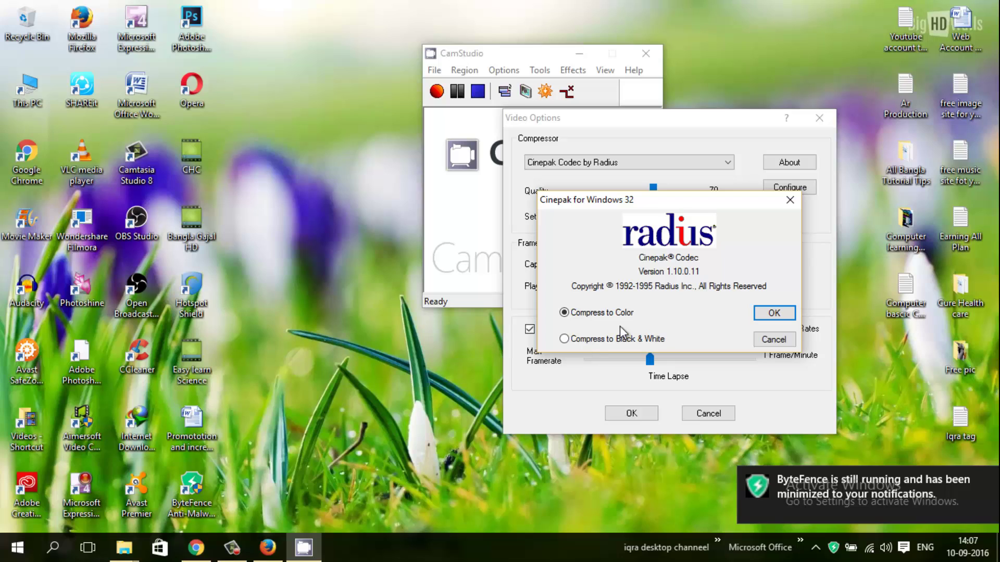
{"action": "left_click", "coordinate": [768, 337]}
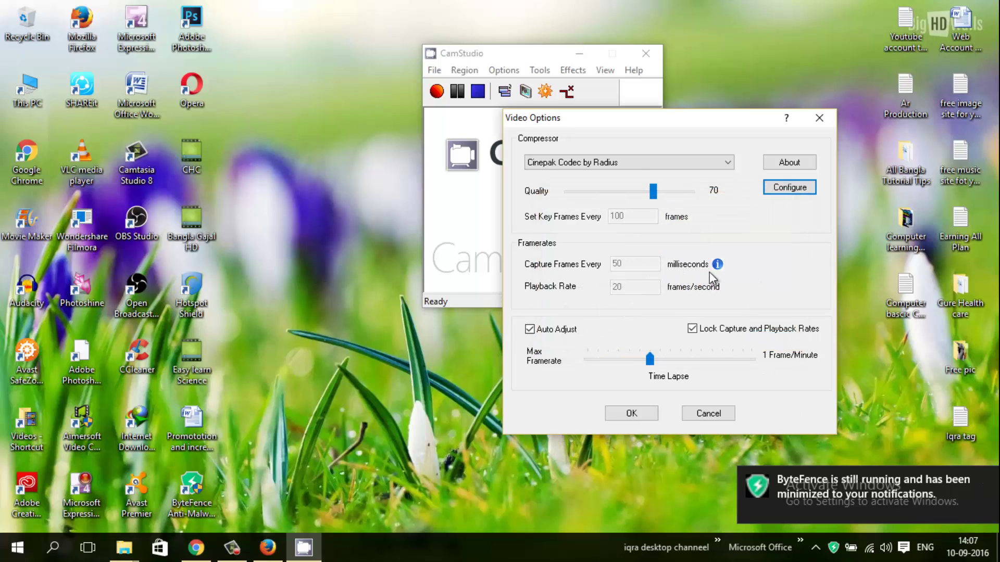
{"action": "left_click", "coordinate": [530, 329]}
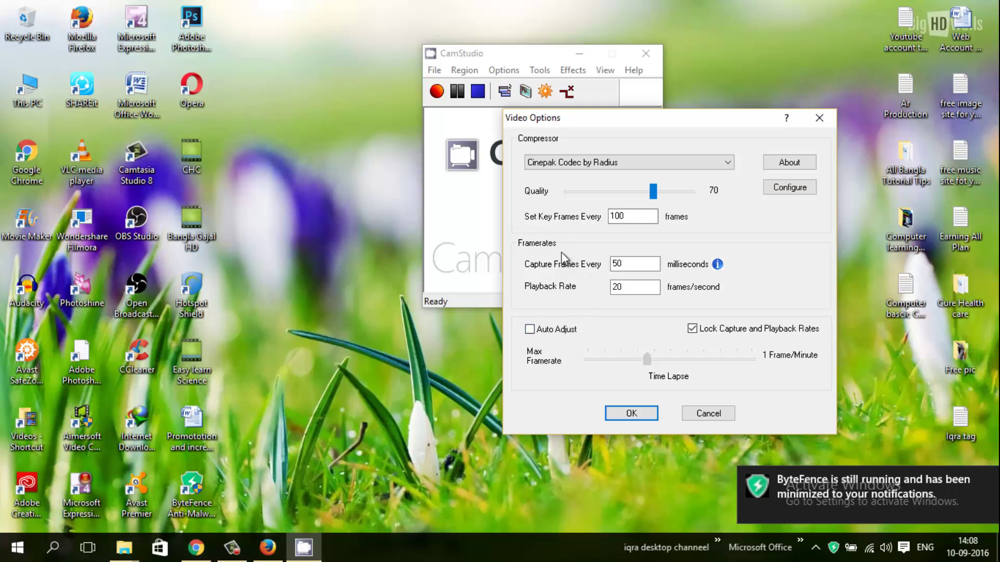
{"action": "left_click", "coordinate": [527, 331]}
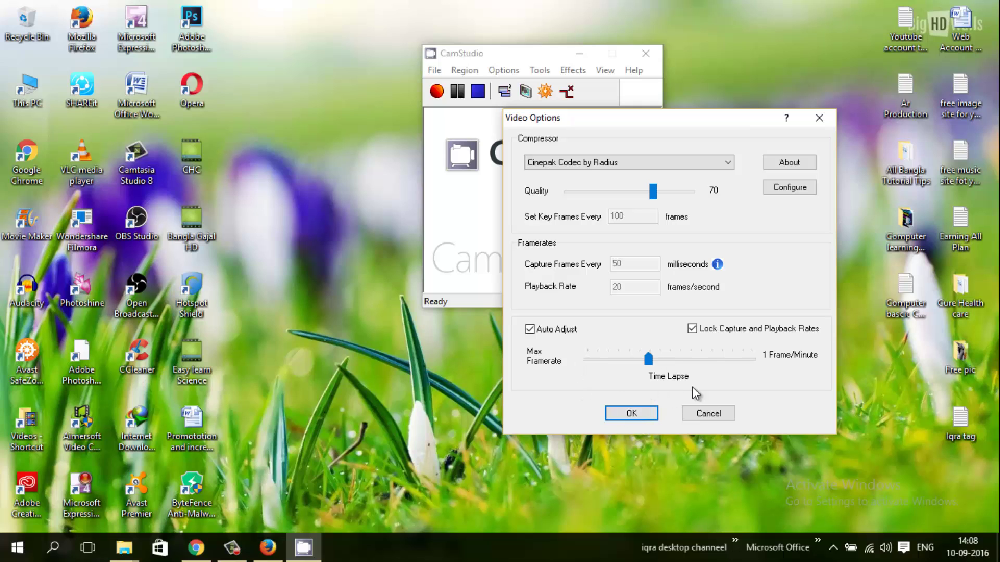
{"action": "left_click", "coordinate": [640, 413]}
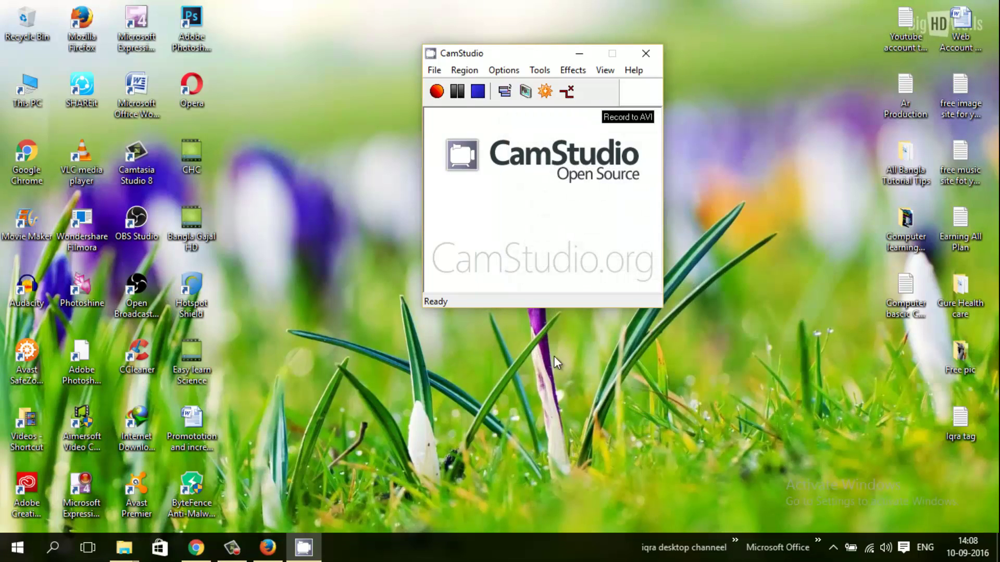
Set the cursor options to show the actual cursor with Highlight Cursor enabled, after trying the hidden and custom cursor choices
{"action": "left_click", "coordinate": [508, 73]}
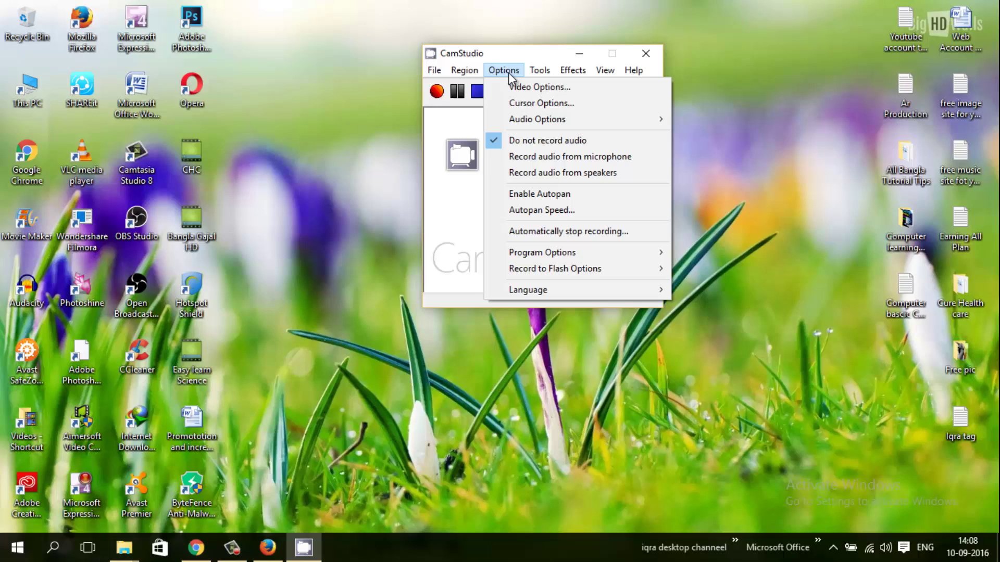
{"action": "left_click", "coordinate": [576, 102]}
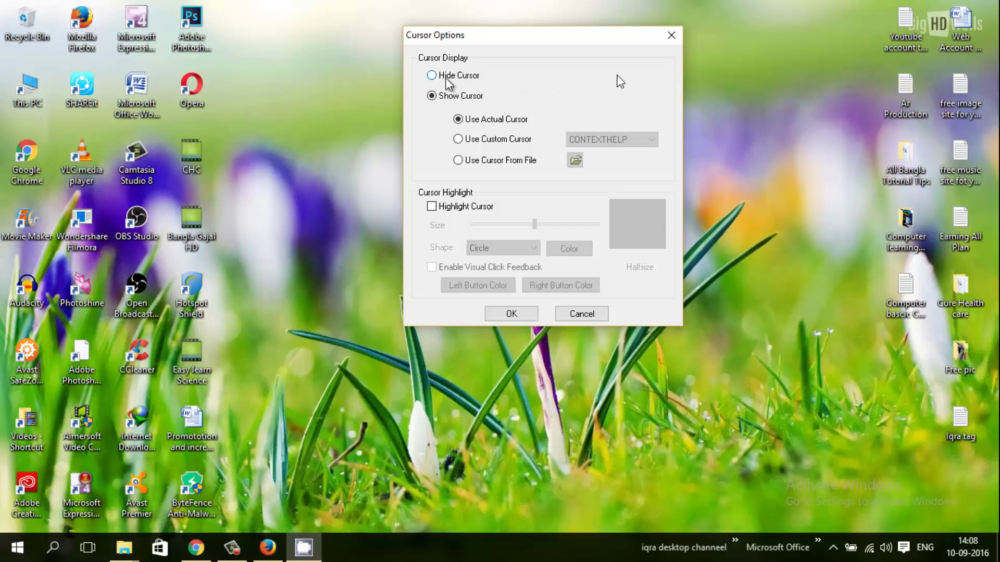
{"action": "left_click", "coordinate": [432, 76]}
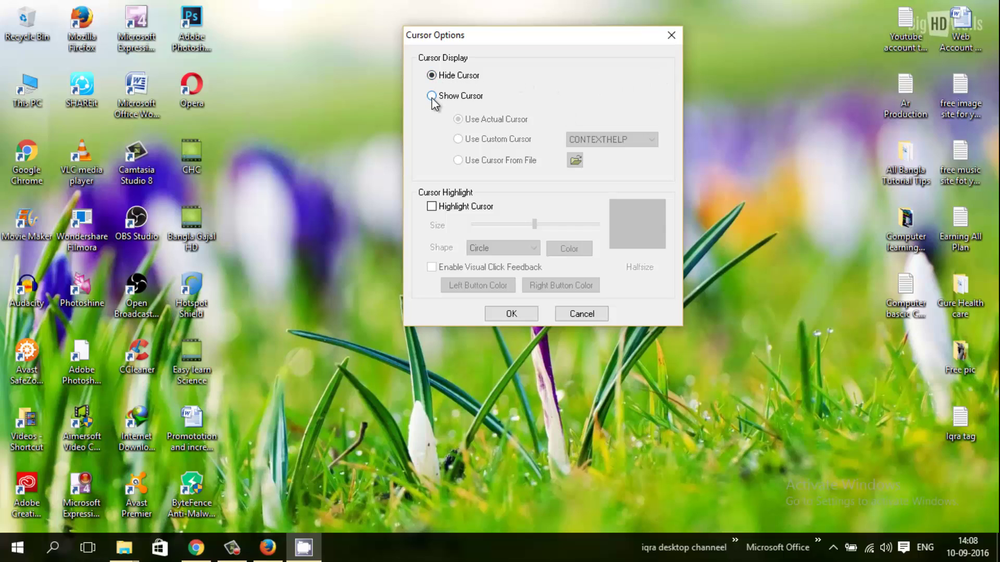
{"action": "left_click", "coordinate": [432, 96]}
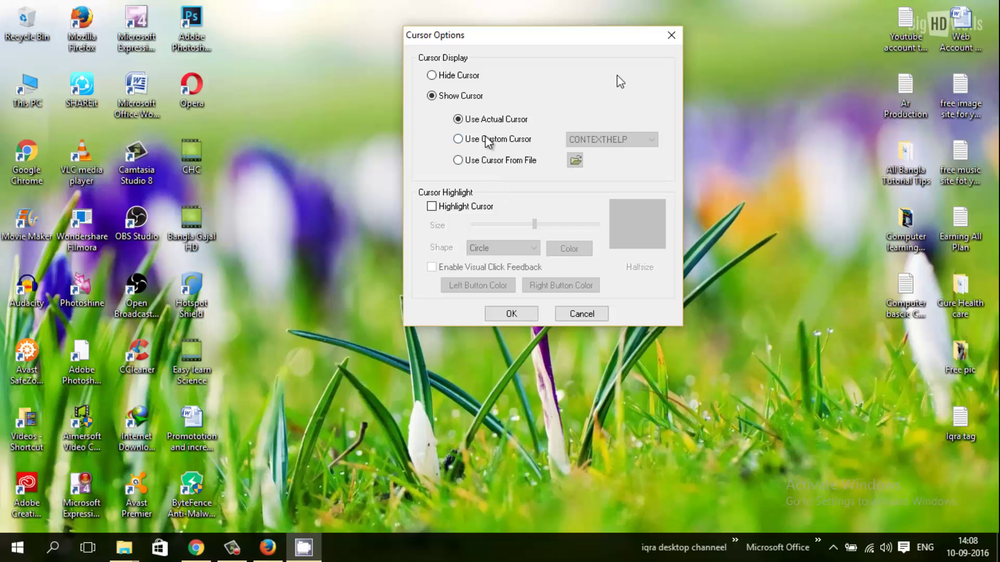
{"action": "left_click", "coordinate": [465, 142]}
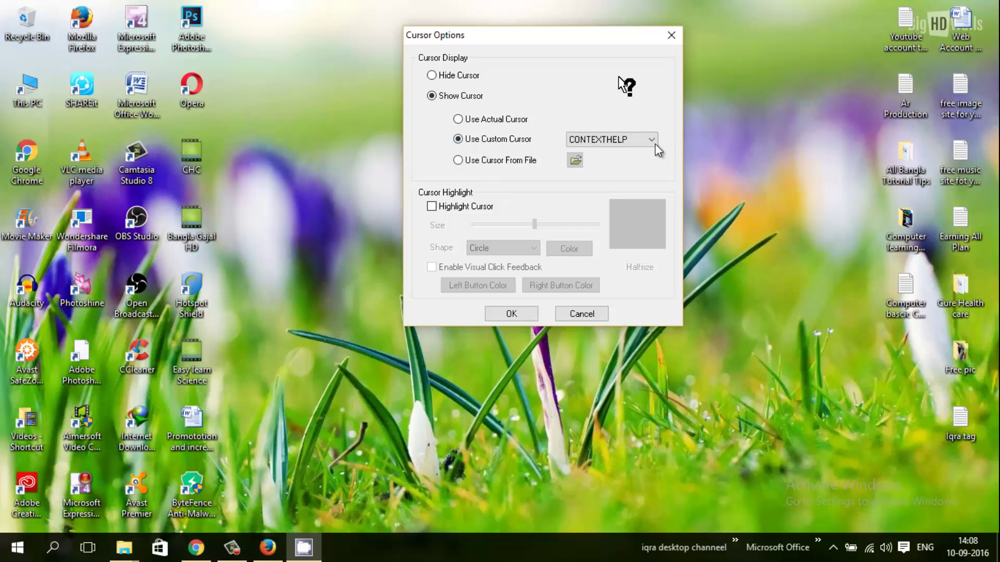
{"action": "left_click", "coordinate": [467, 123]}
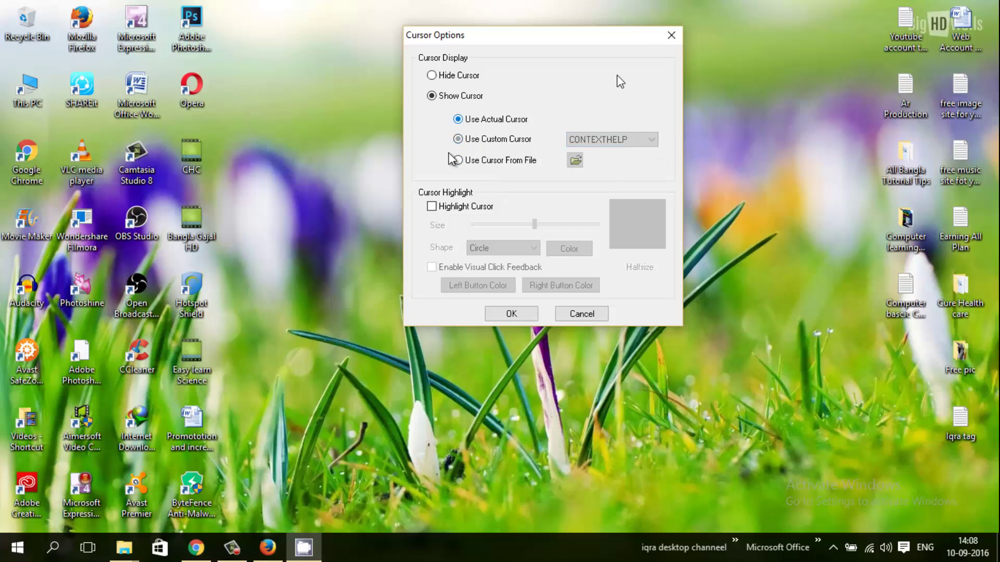
{"action": "left_click", "coordinate": [432, 208]}
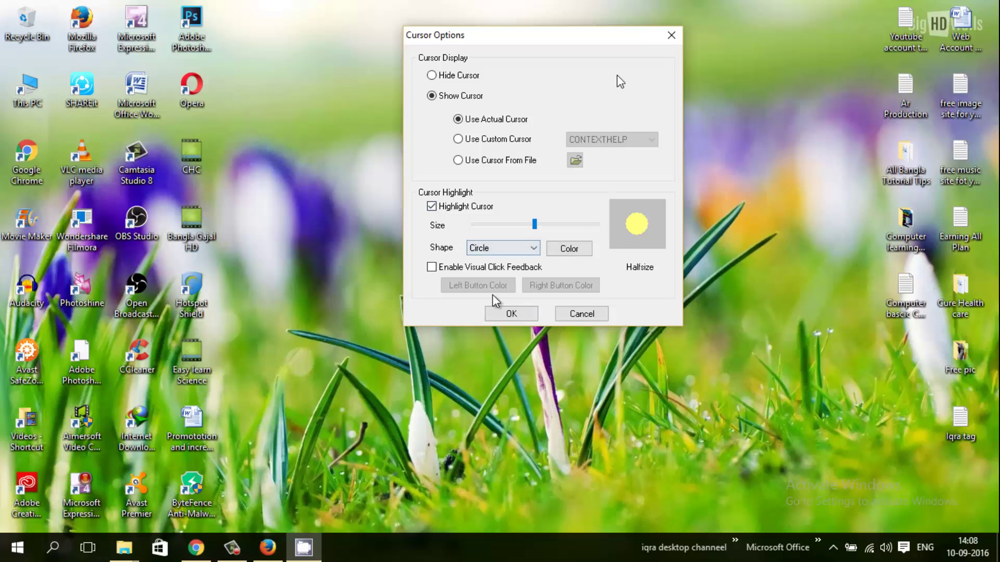
{"action": "left_click", "coordinate": [515, 315]}
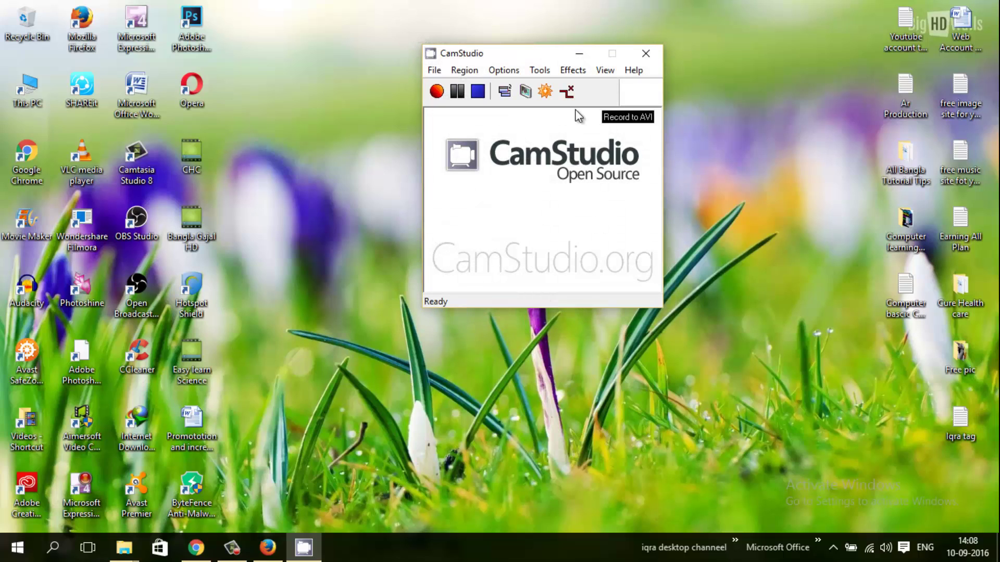
Look through the recording options and the Shapes and Layout lists of Screen Annotations, and close the annotations window
{"action": "left_click", "coordinate": [510, 71]}
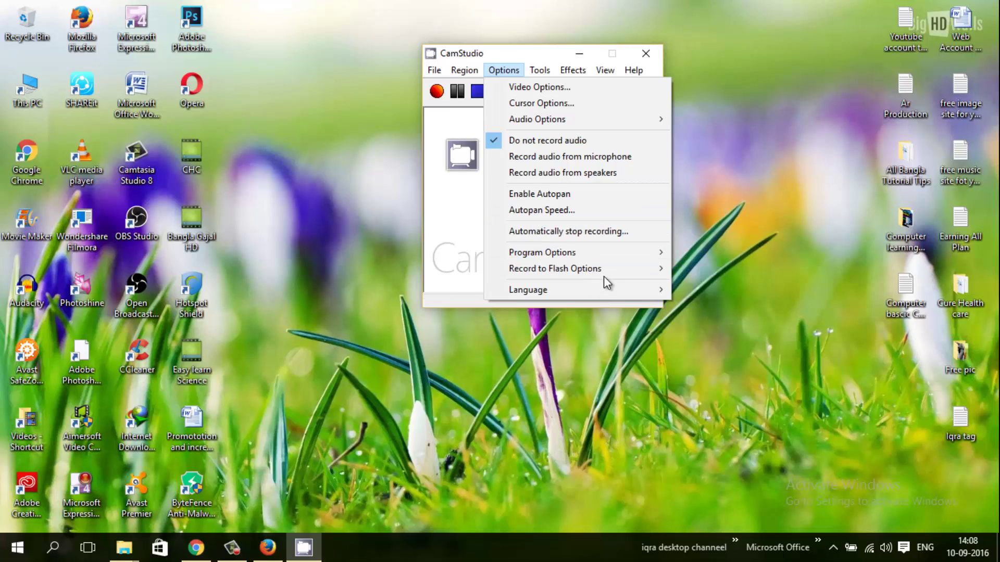
{"action": "mouse_move", "coordinate": [541, 72]}
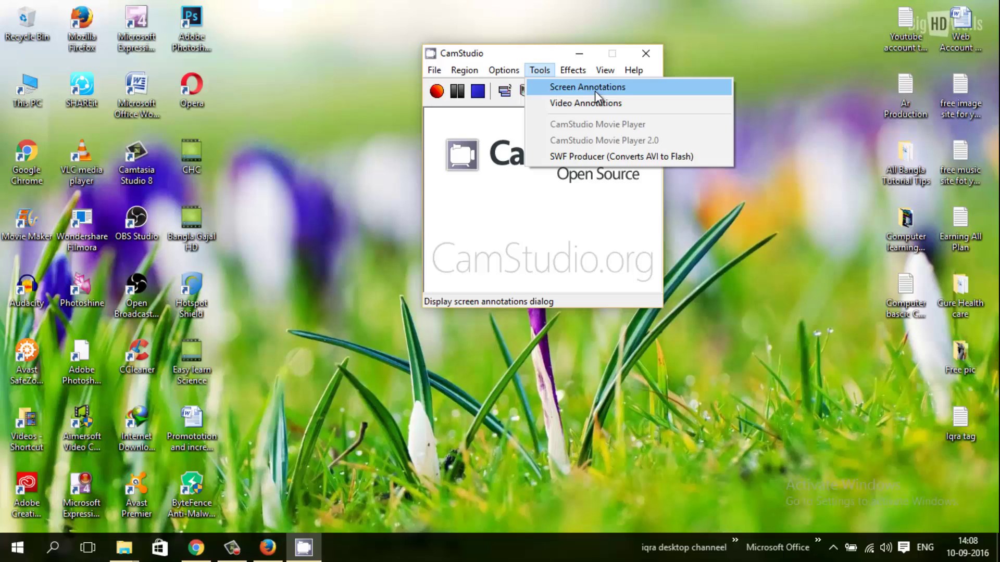
{"action": "left_click", "coordinate": [620, 92]}
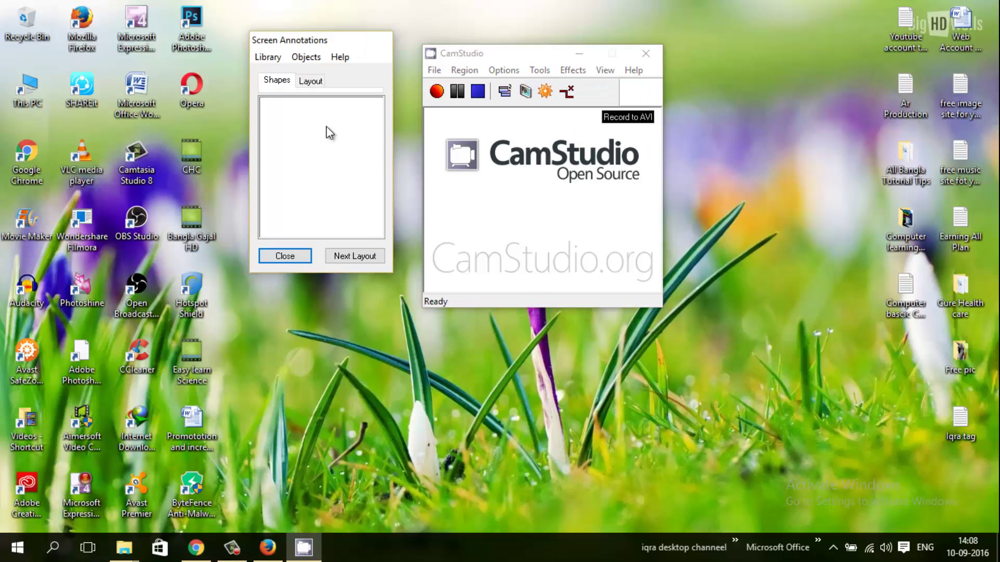
{"action": "left_click", "coordinate": [321, 79]}
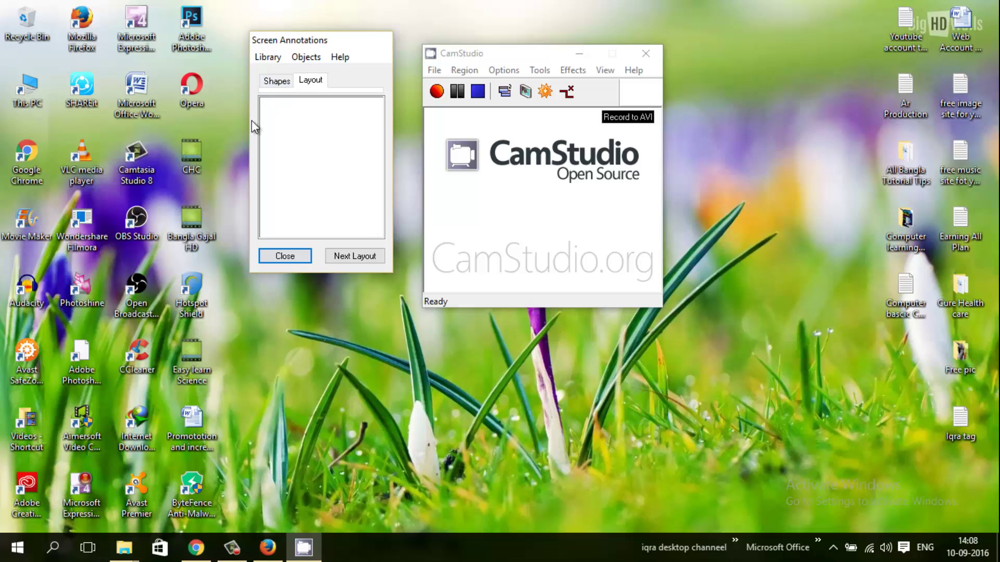
{"action": "left_click", "coordinate": [285, 256]}
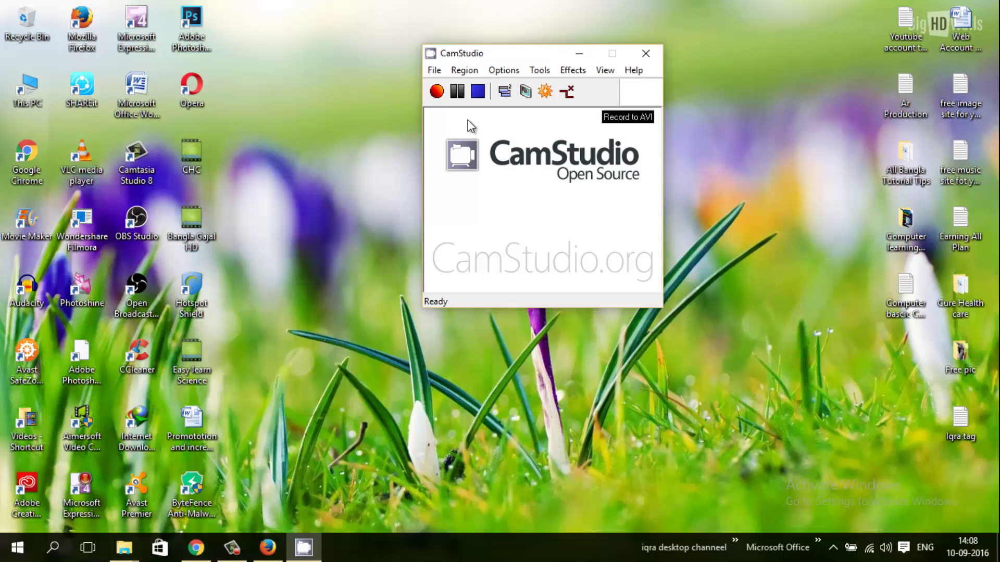
Examine the caption text and watermark image path settings in the effects options and cancel without changes
{"action": "left_click", "coordinate": [549, 70]}
{"action": "left_click", "coordinate": [578, 86]}
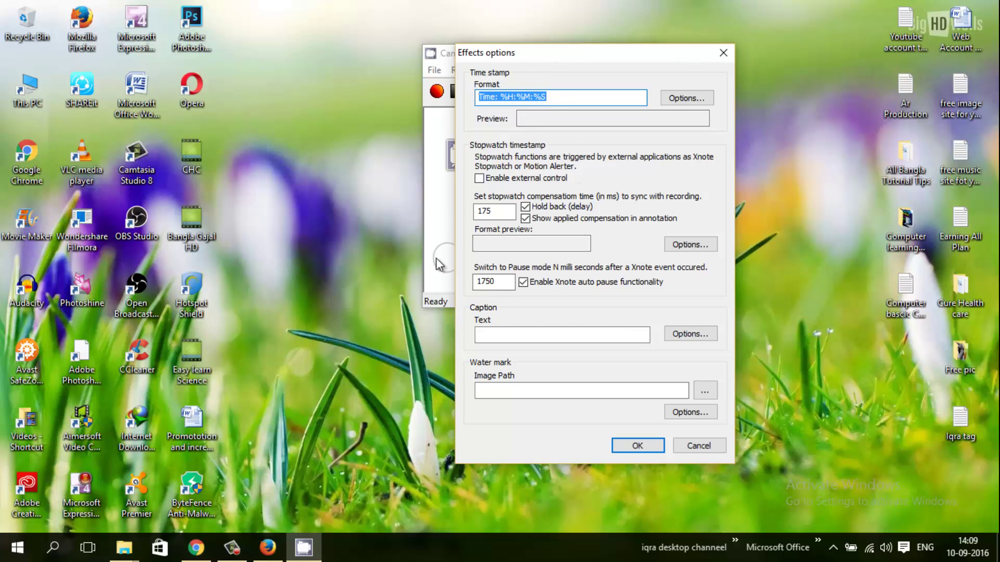
{"action": "left_click", "coordinate": [521, 333]}
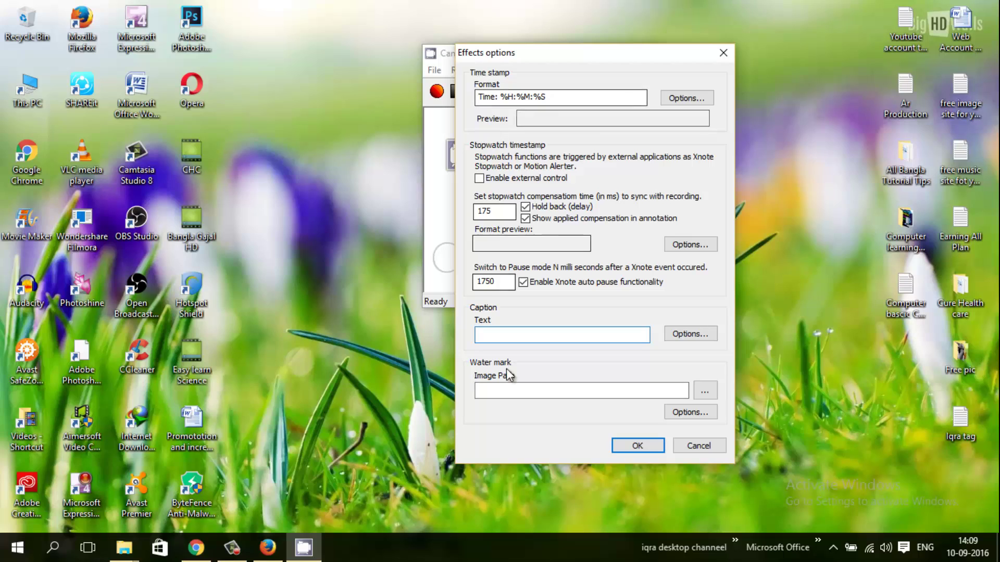
{"action": "left_click", "coordinate": [562, 392]}
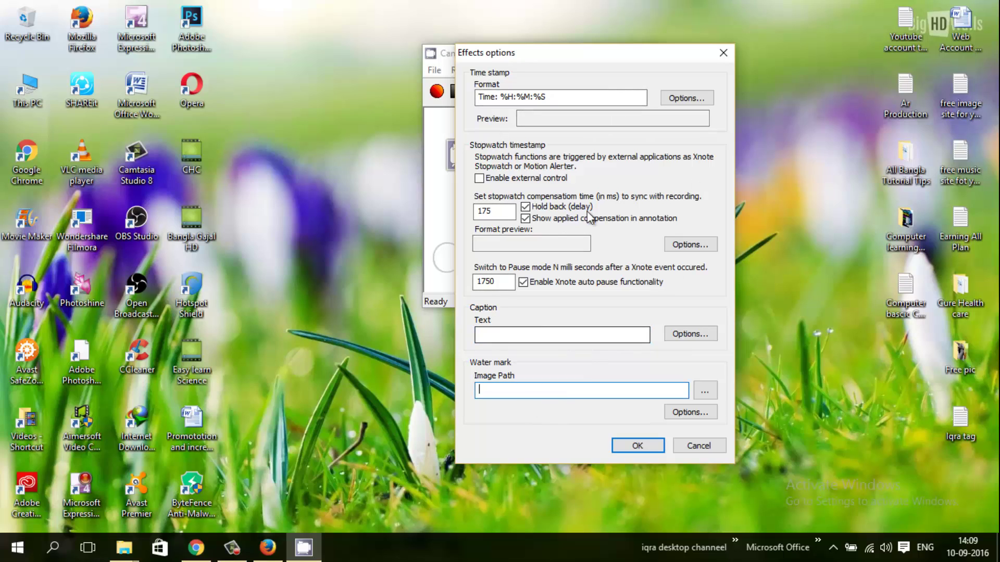
{"action": "left_click", "coordinate": [717, 446]}
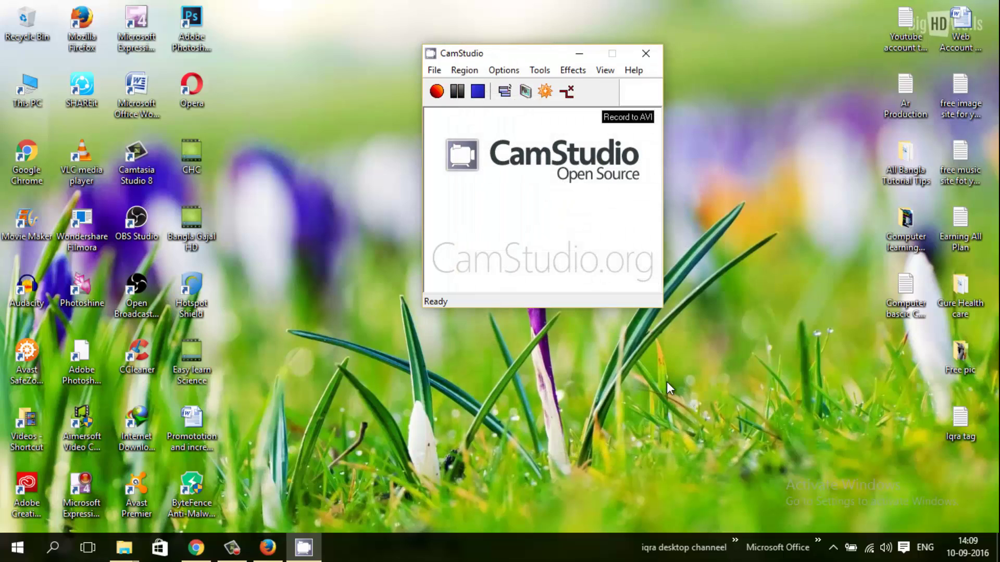
{"action": "left_click", "coordinate": [573, 70]}
{"action": "mouse_move", "coordinate": [613, 67]}
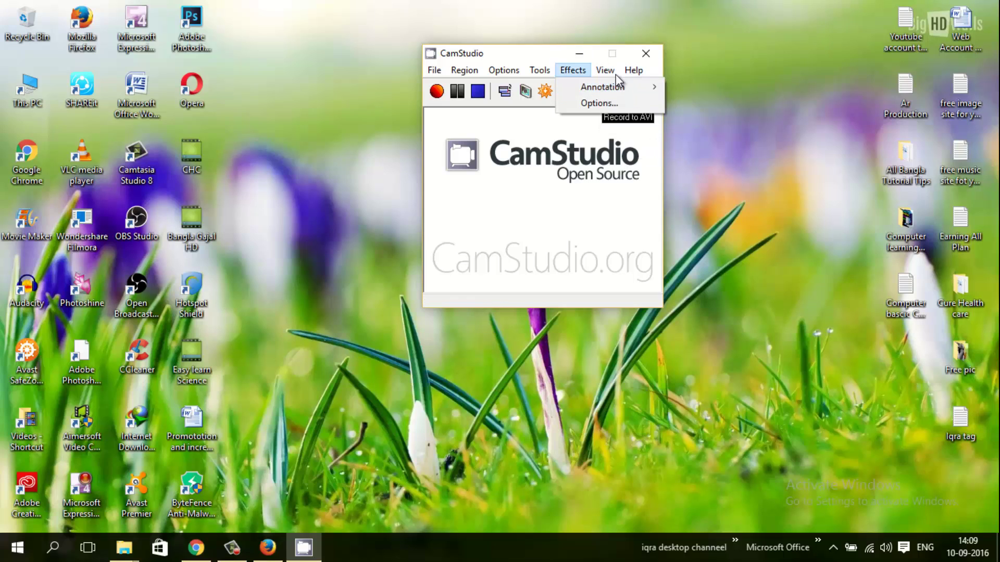
{"action": "left_click", "coordinate": [540, 52]}
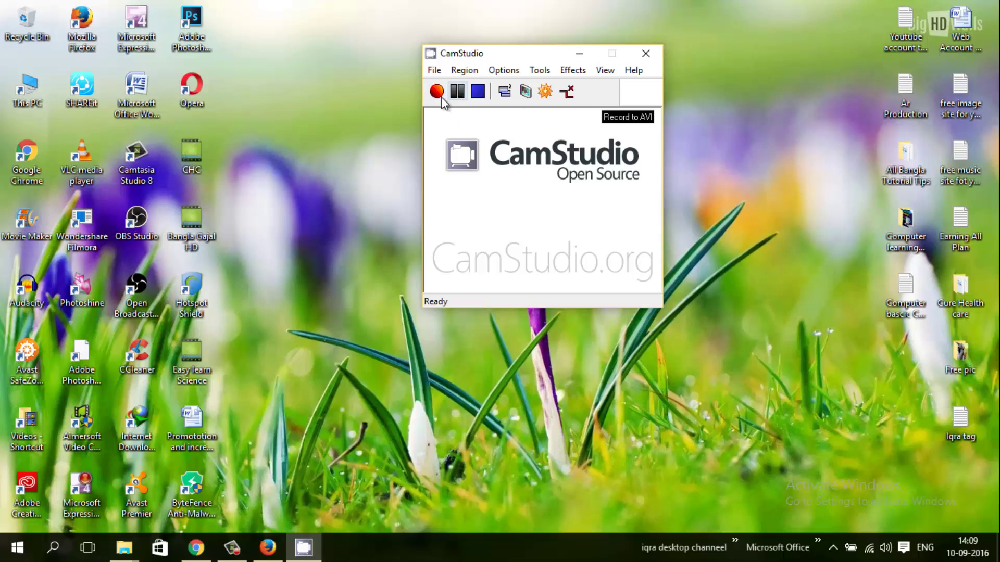
Move the CamStudio window slightly down and to the left on the desktop
{"action": "left_click_drag", "start_coordinate": [538, 55], "coordinate": [504, 80]}
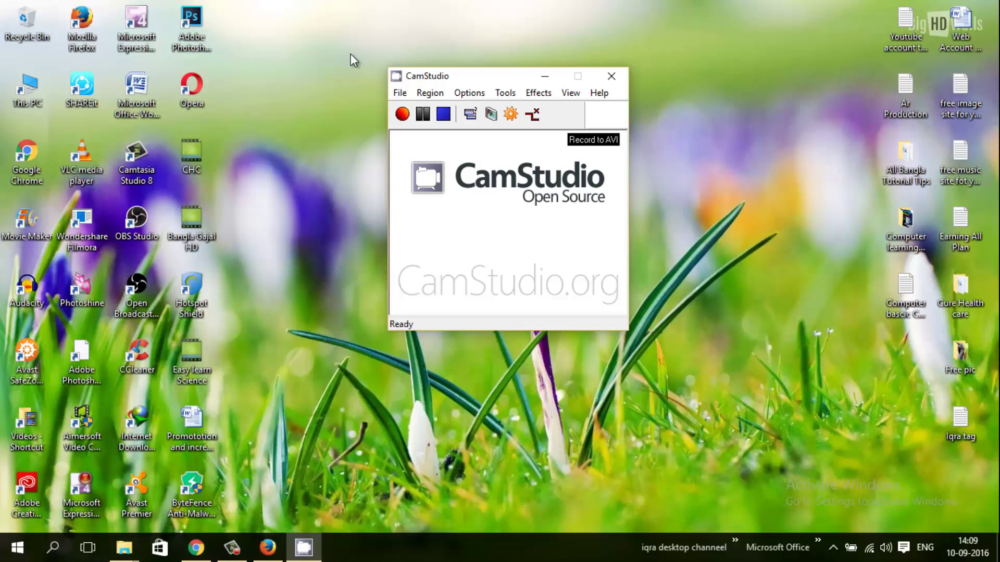